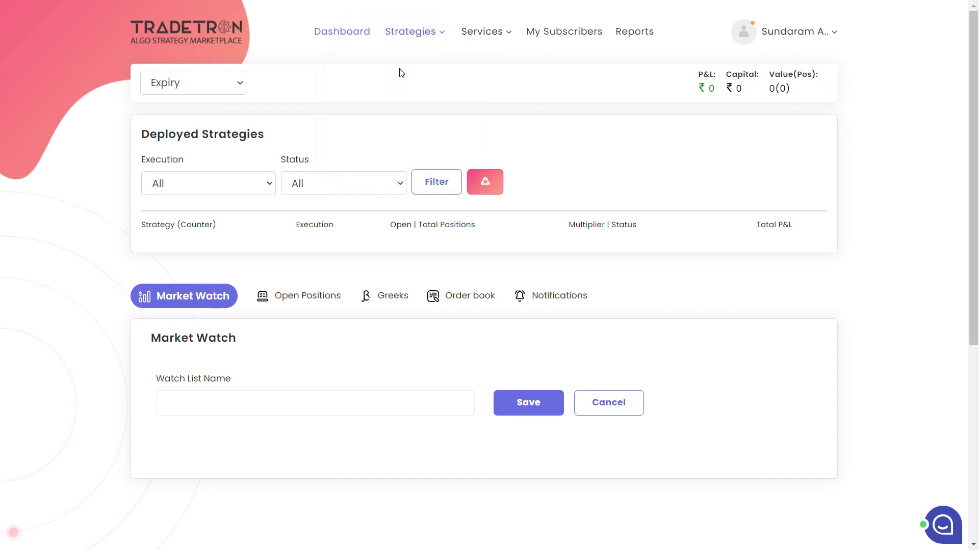
pyautogui.scroll(-2, 424, 321)
pyautogui.scroll(-3, 424, 321)
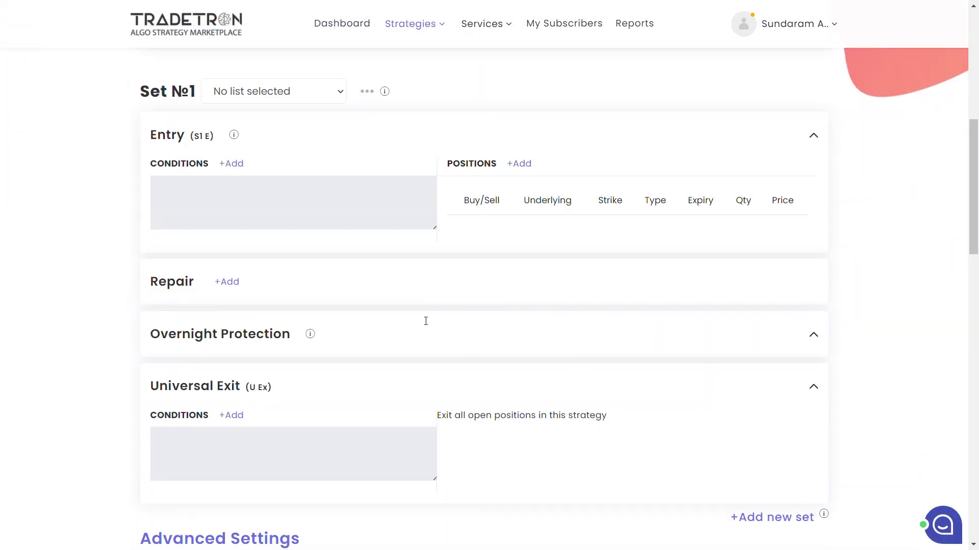
pyautogui.scroll(4, 420, 320)
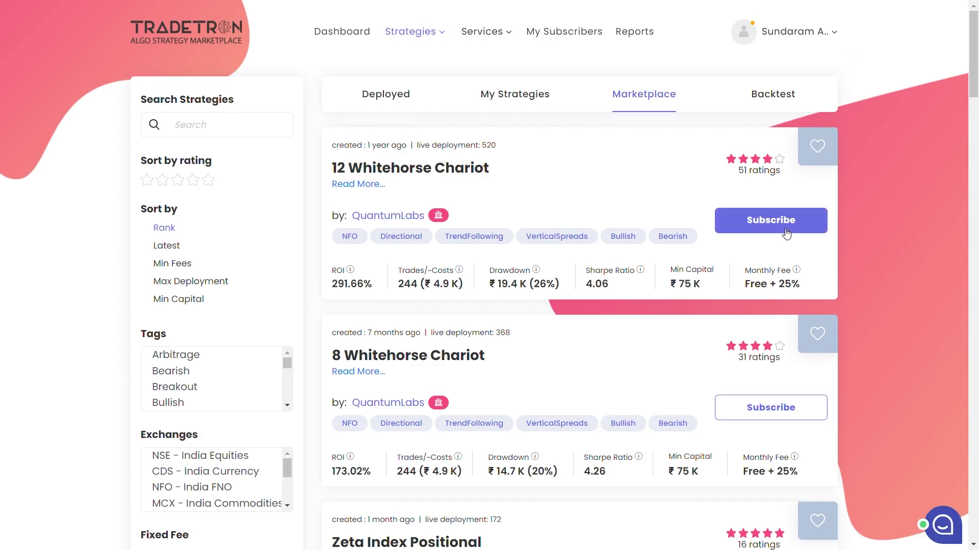
# Subscribe to 12 Whitehorse Chariot and view it under My Strategies
pyautogui.click(783, 233)
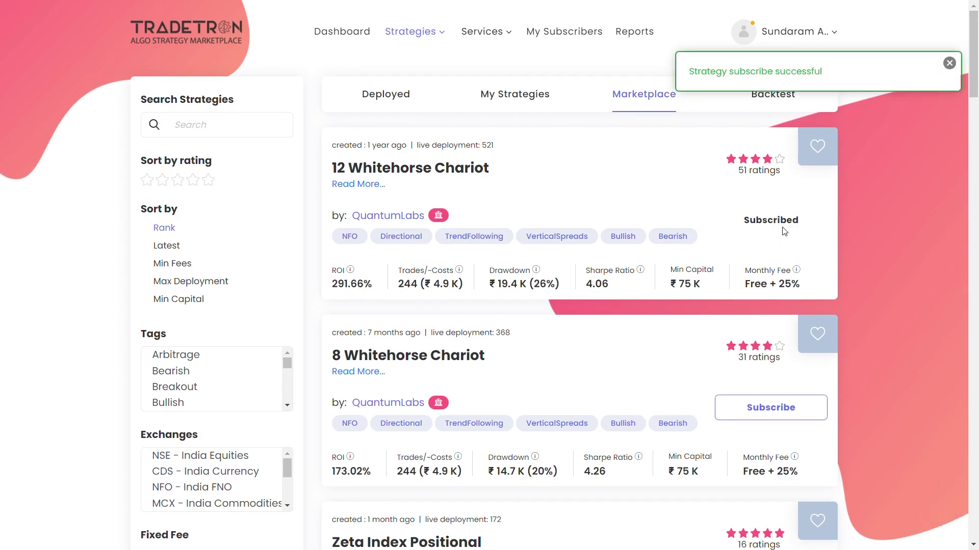
pyautogui.click(501, 96)
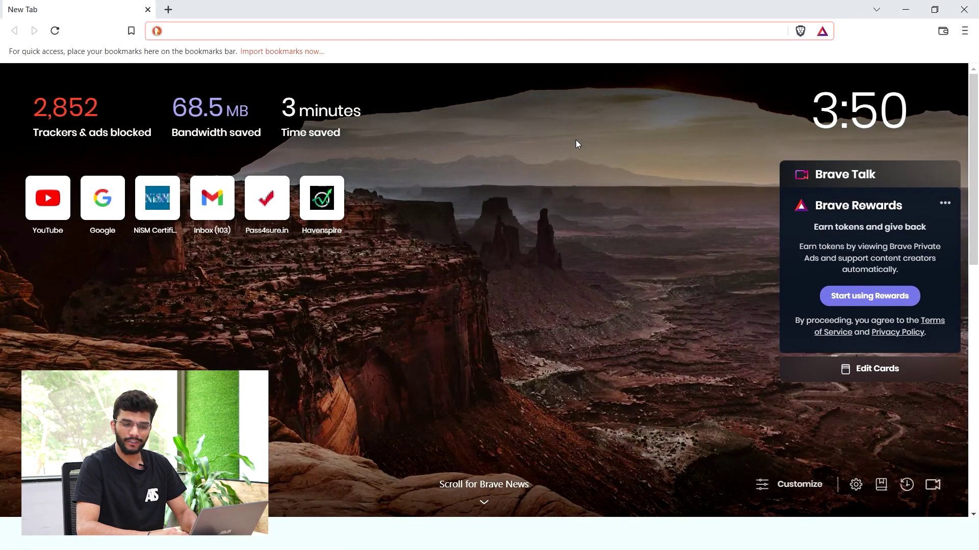
pyautogui.write('trad')
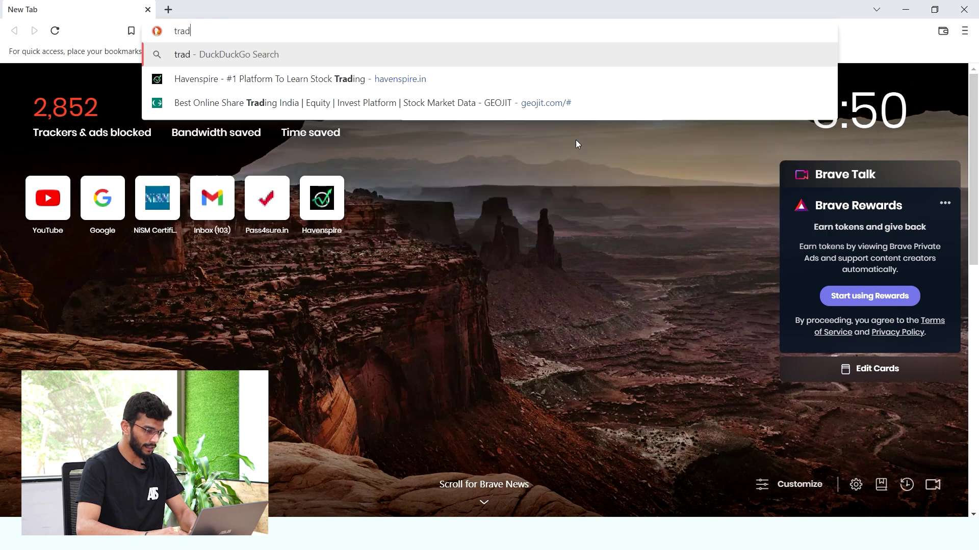
pyautogui.write('ing.a')
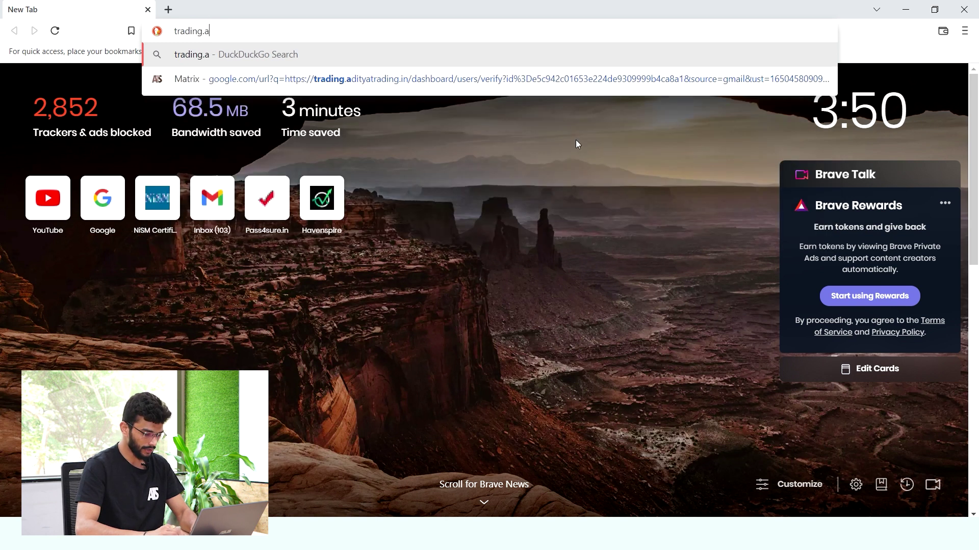
pyautogui.write('dityatrad')
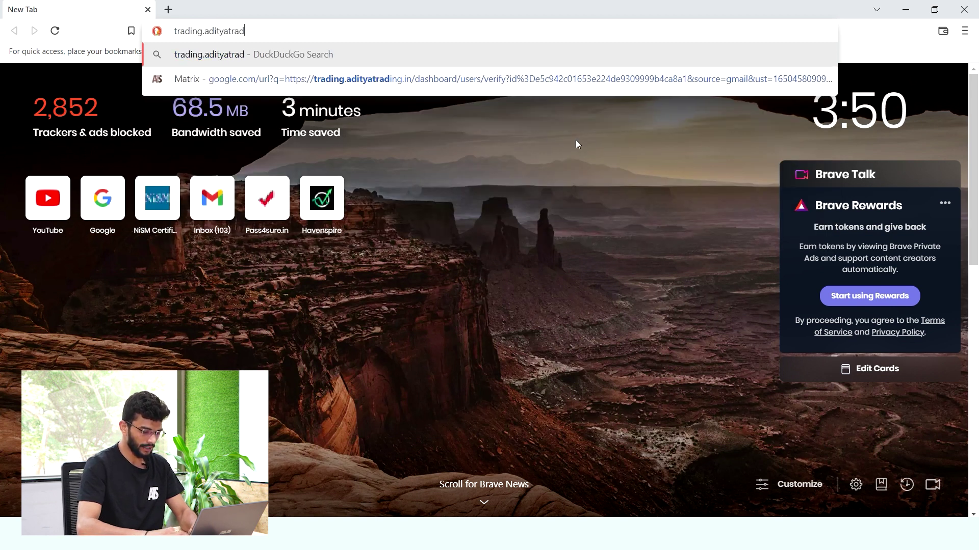
pyautogui.write('ing.in')
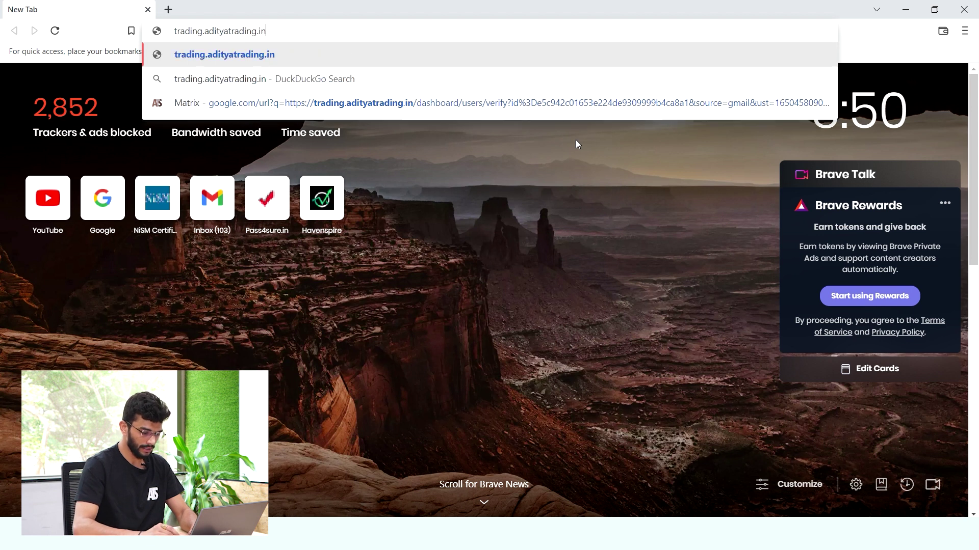
pyautogui.write('/dashb')
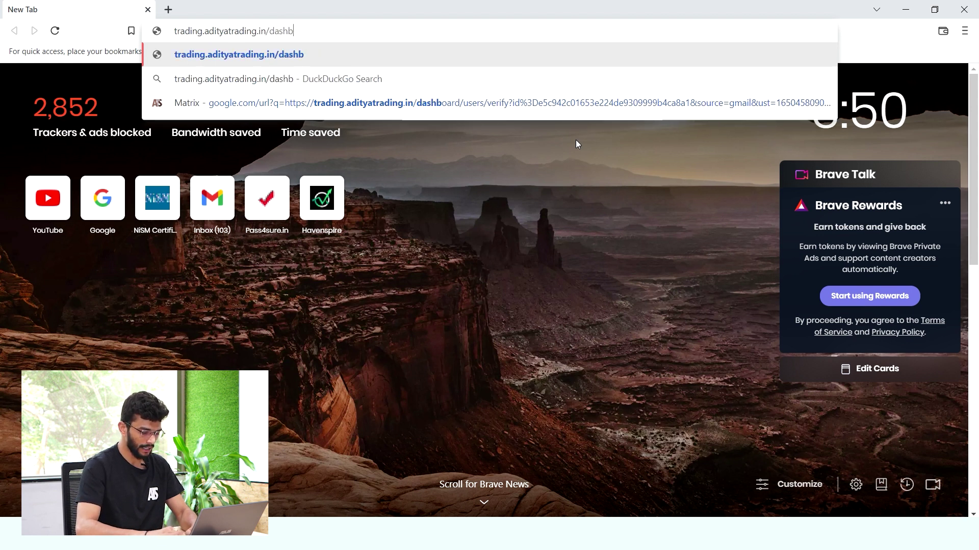
pyautogui.write('oard')
# Load trading.adityatrading.in/dashboard in the new tab
pyautogui.press('Return')
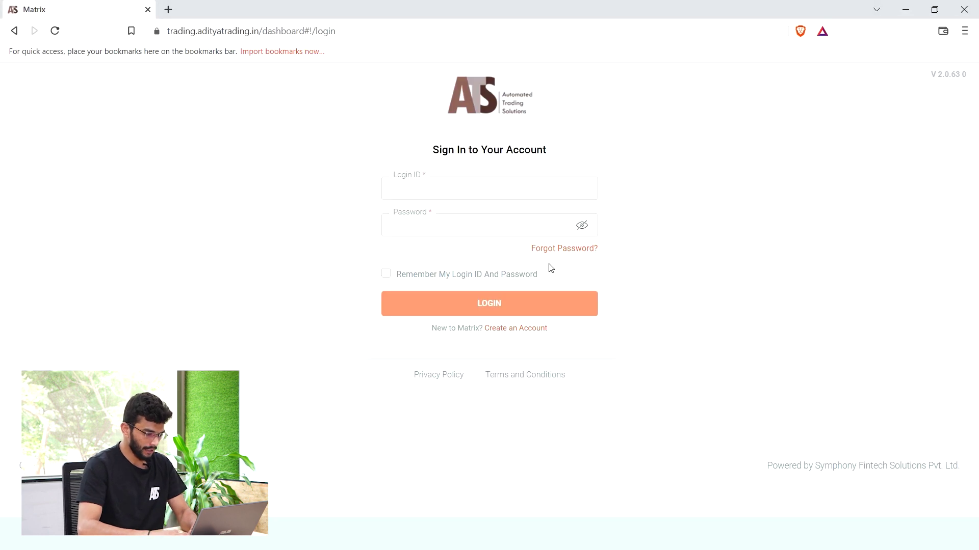
# Start a new account and fill in first name, last name, email and phone number
pyautogui.click(514, 329)
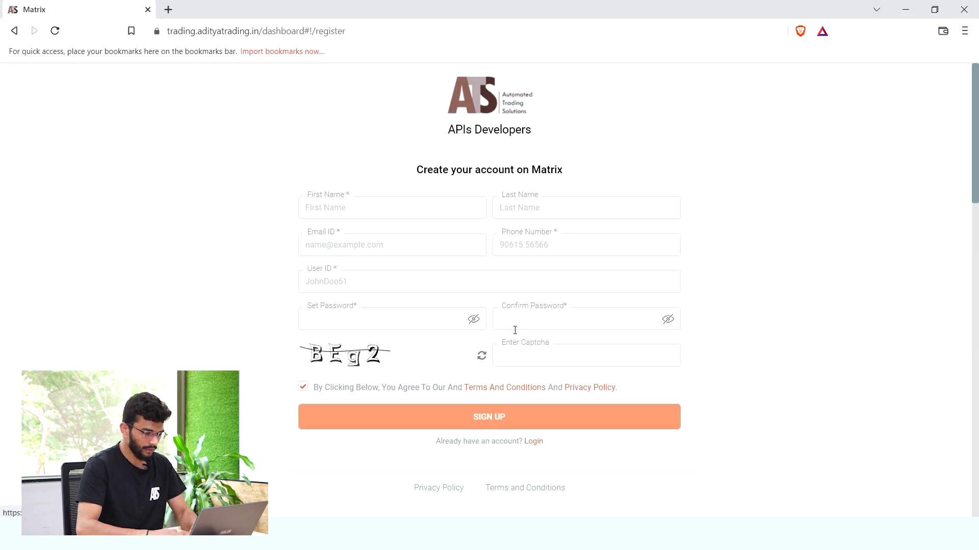
pyautogui.click(367, 213)
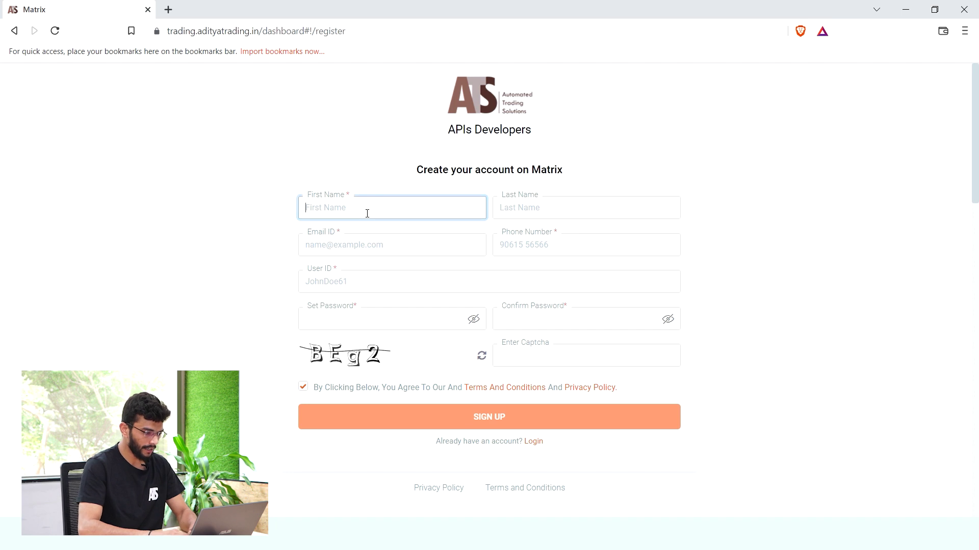
pyautogui.write('Sh')
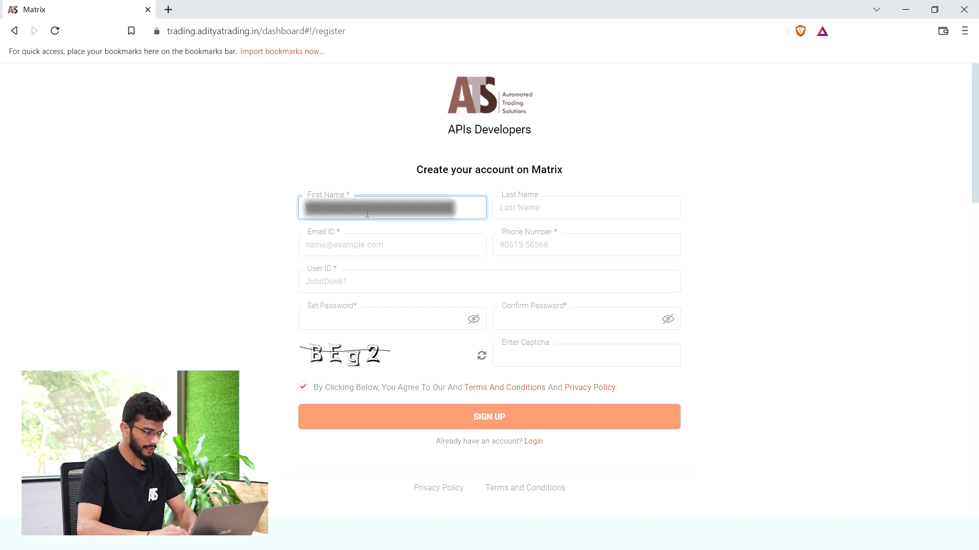
pyautogui.press('Tab')
pyautogui.write('Shah')
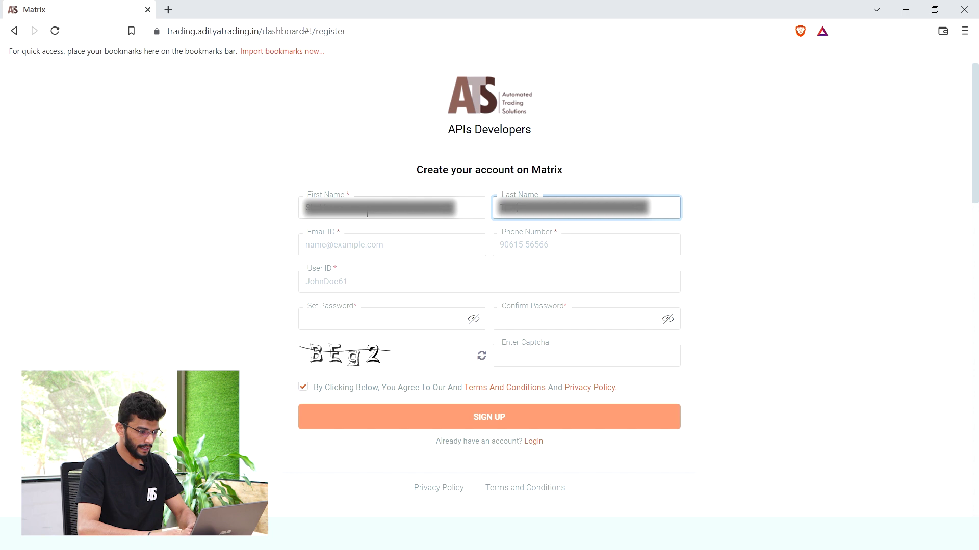
pyautogui.press('Tab')
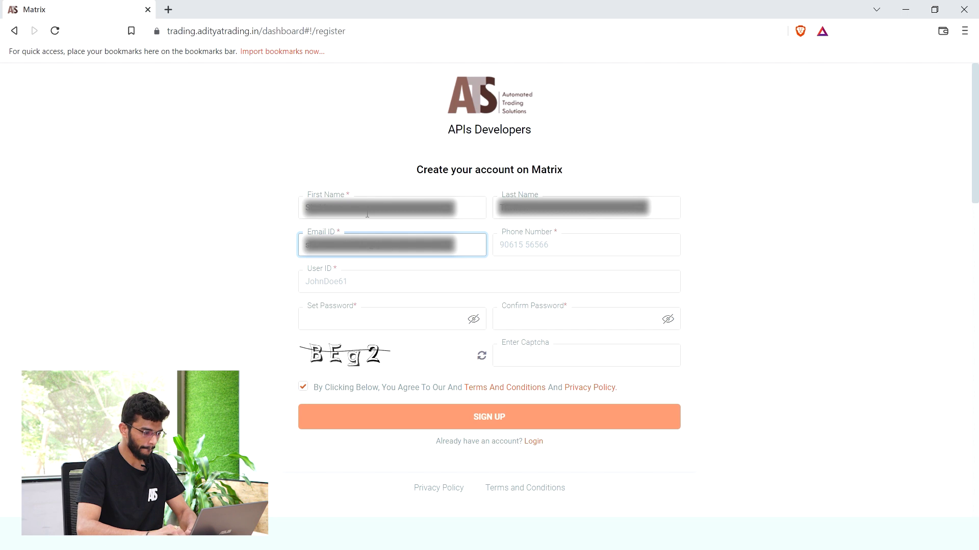
pyautogui.press('Tab')
pyautogui.write('9')
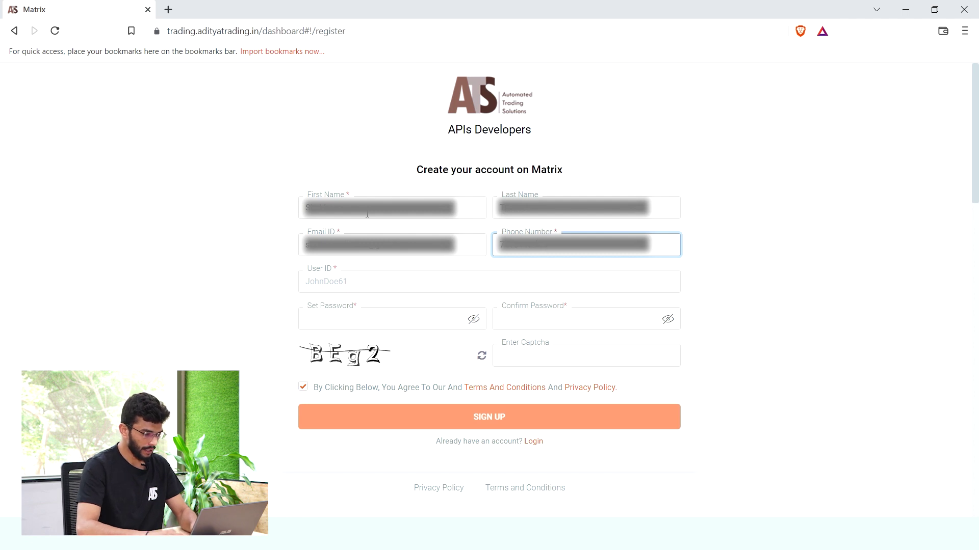
pyautogui.press('Tab')
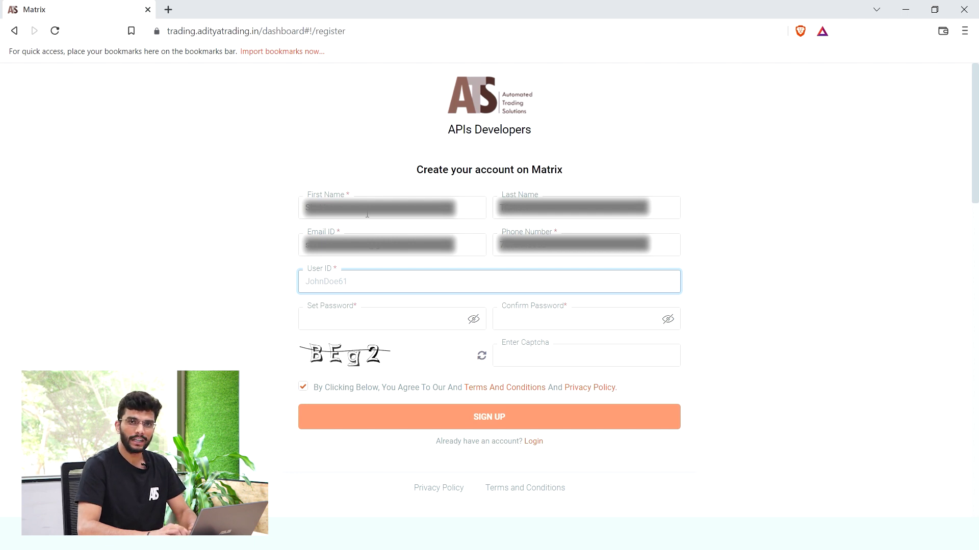
pyautogui.write('ONL')
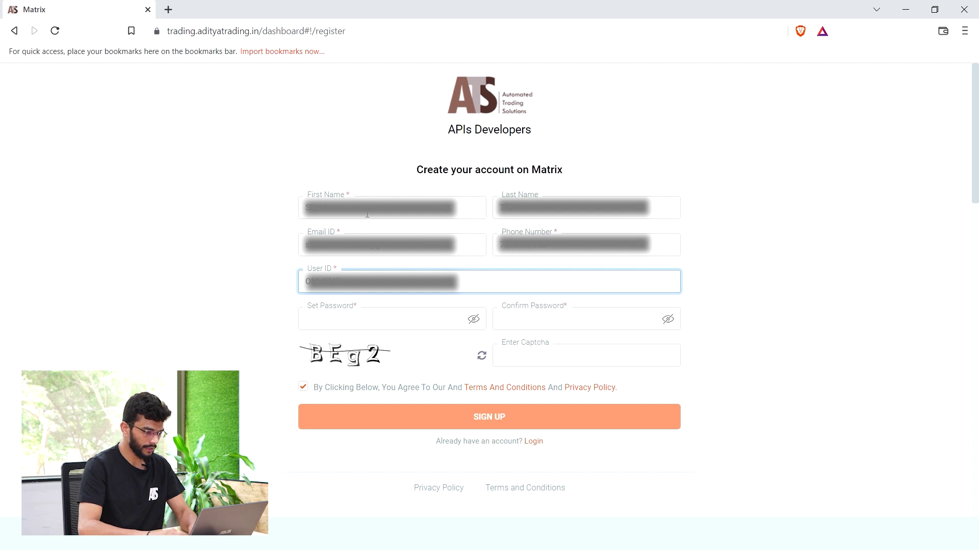
# Fill user ID, password and a refreshed captcha, submit the sign-up, and go to Gmail
pyautogui.press('Tab')
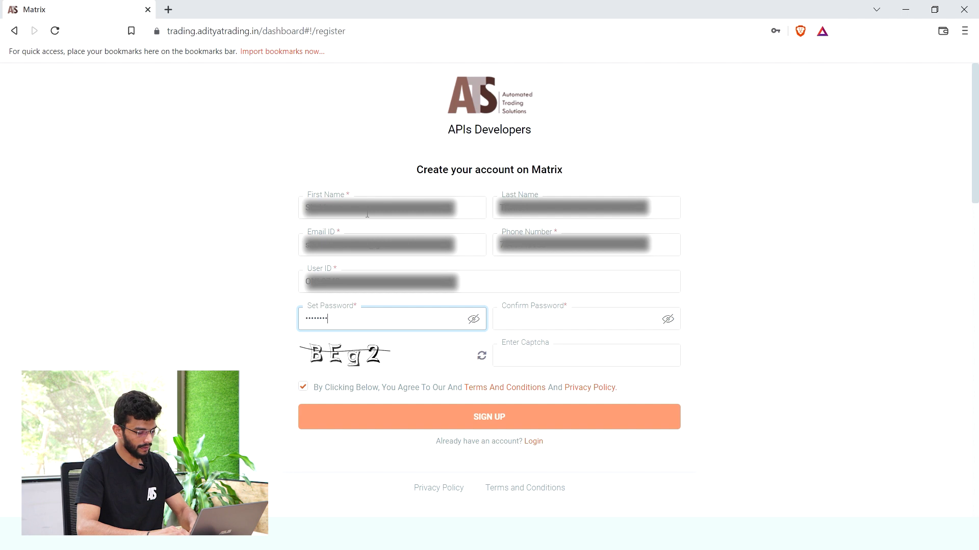
pyautogui.press('Tab')
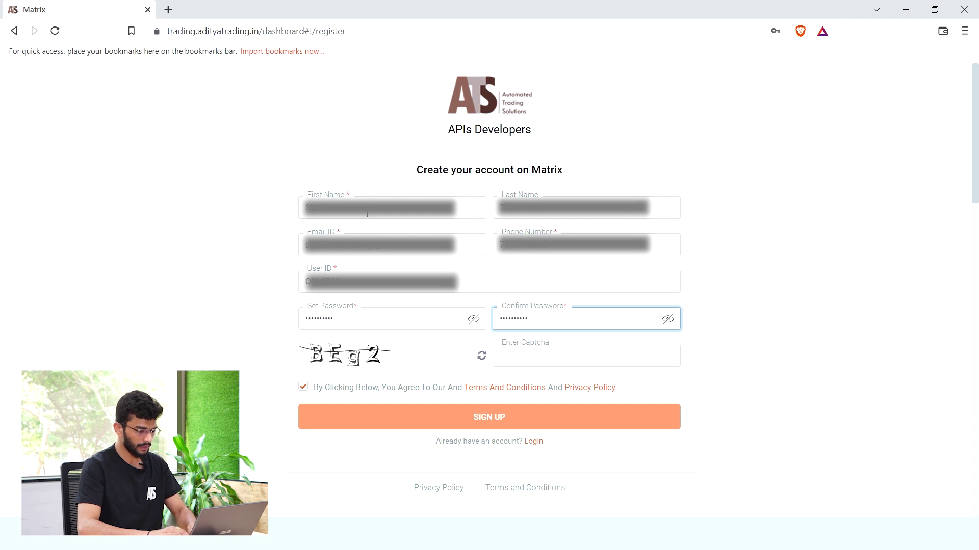
pyautogui.press('Tab')
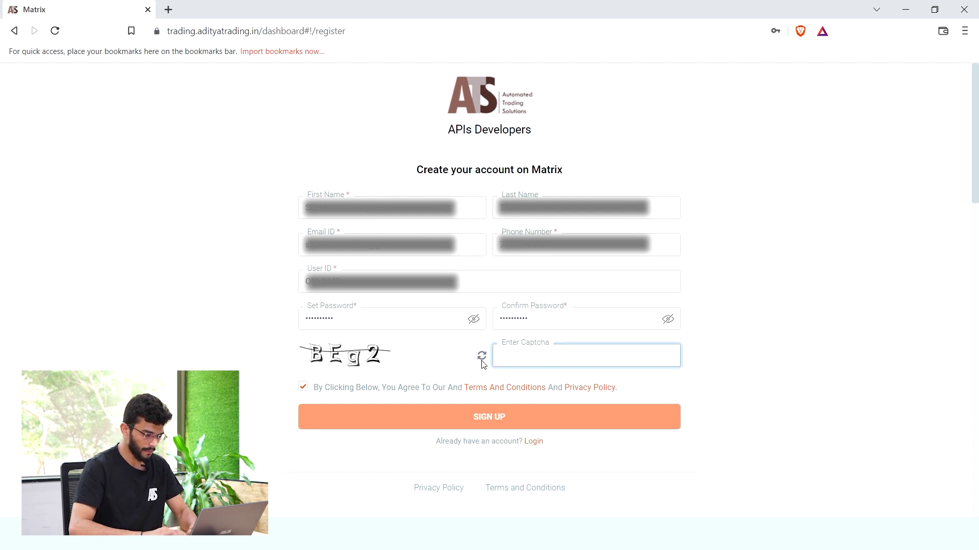
pyautogui.click(481, 356)
pyautogui.click(532, 359)
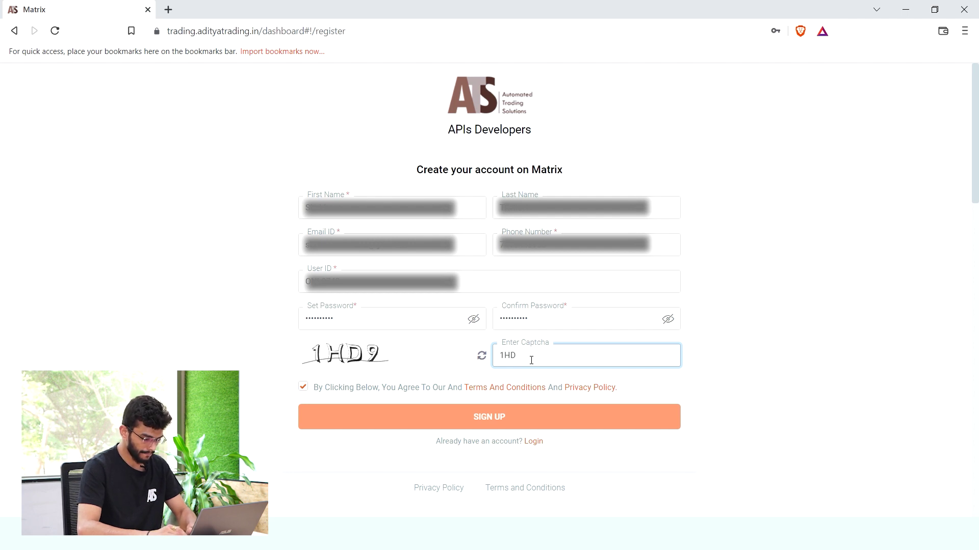
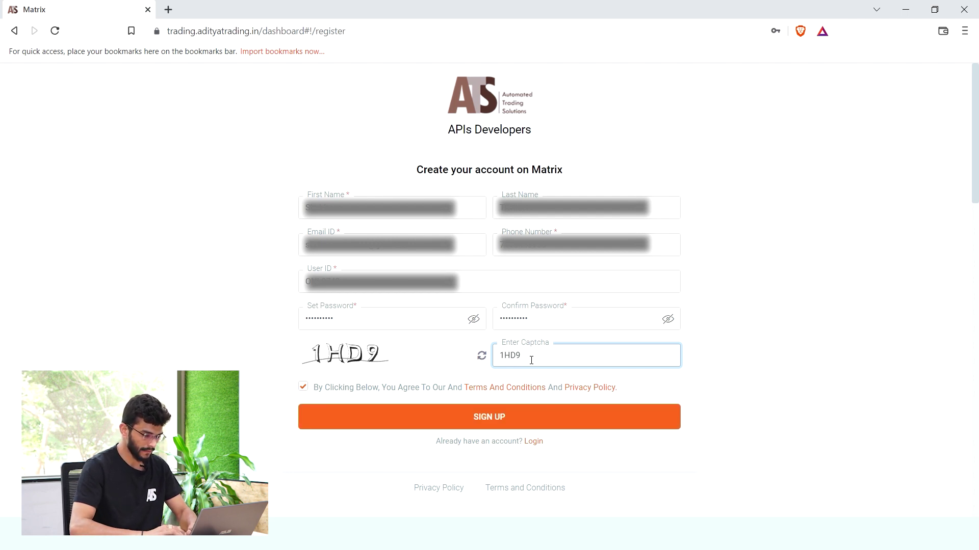
pyautogui.click(540, 424)
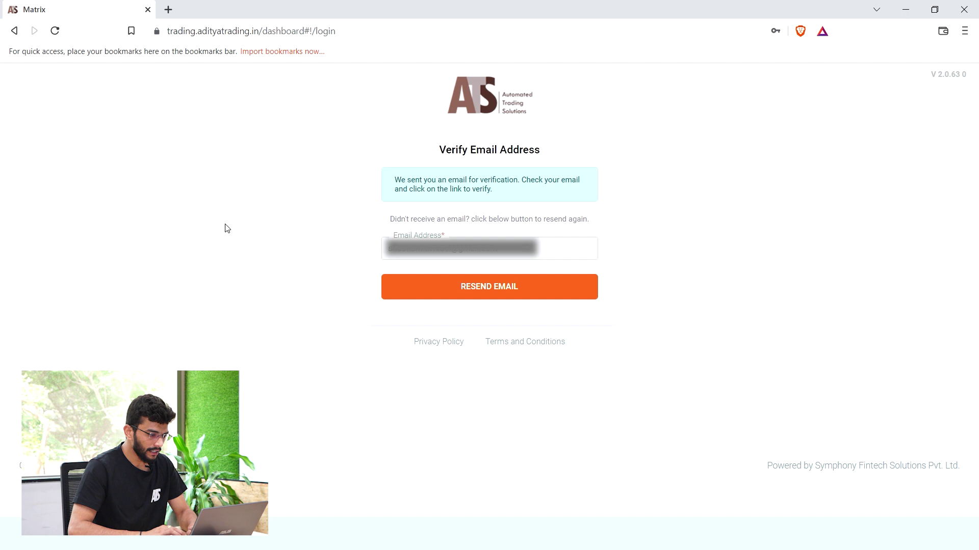
pyautogui.click(168, 9)
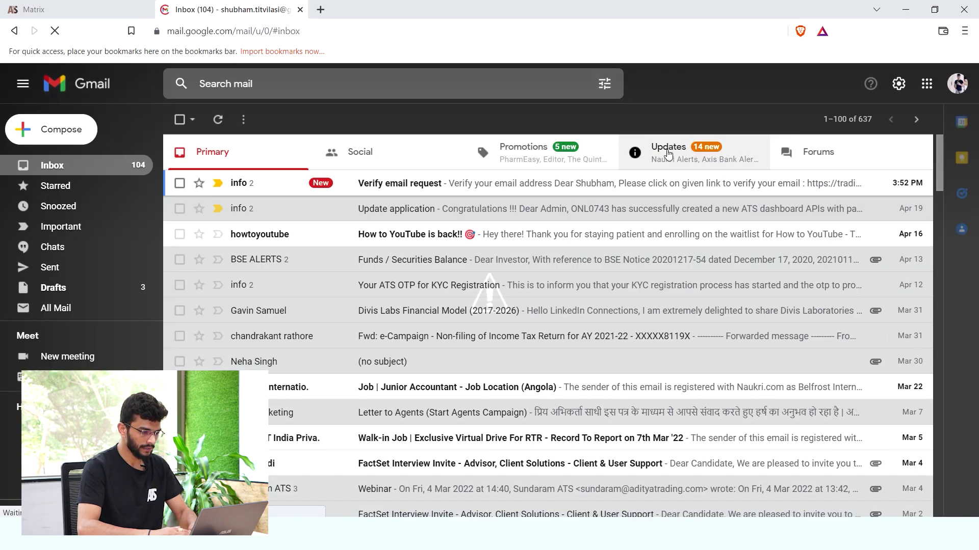
# Open the 'Verify email request' mail and follow its verification link
pyautogui.click(468, 184)
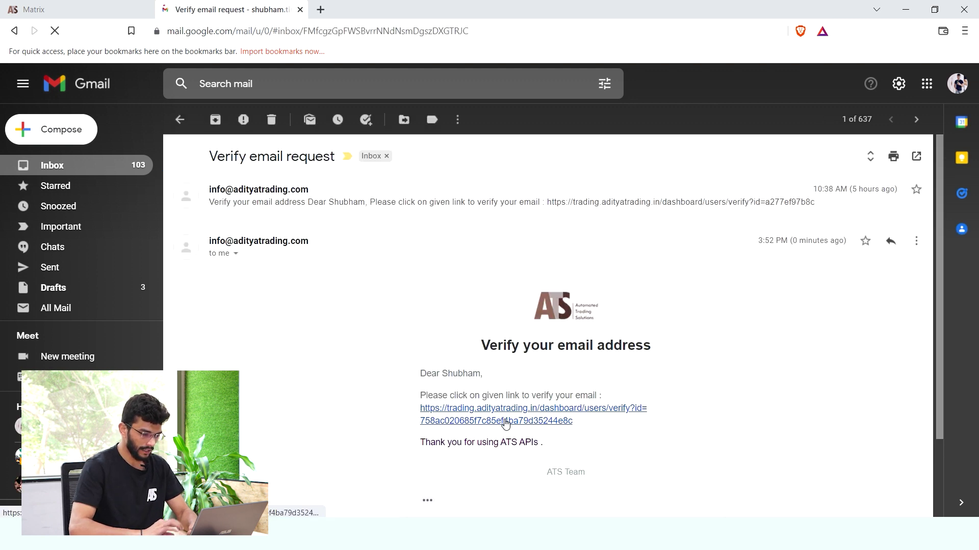
pyautogui.click(505, 422)
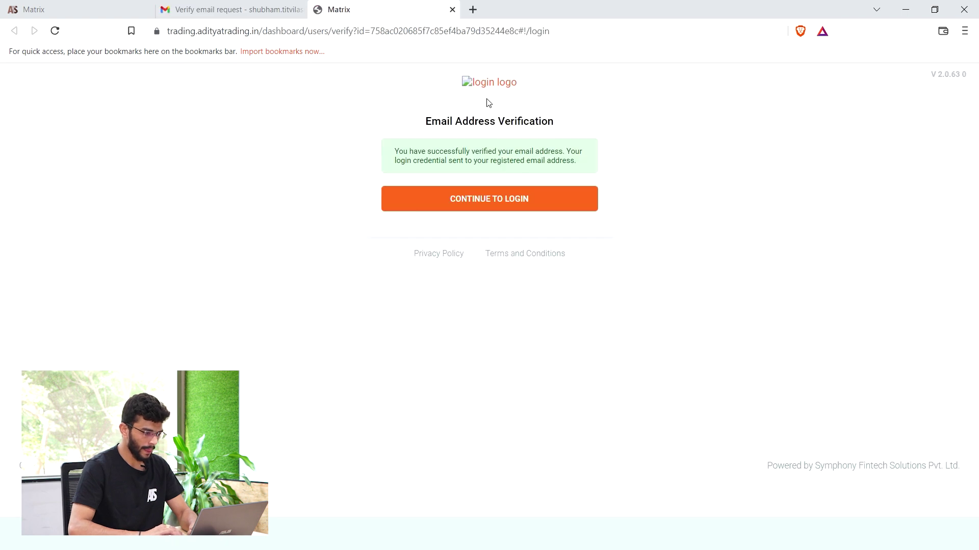
# Continue to login and sign in with the Login ID and password
pyautogui.click(533, 203)
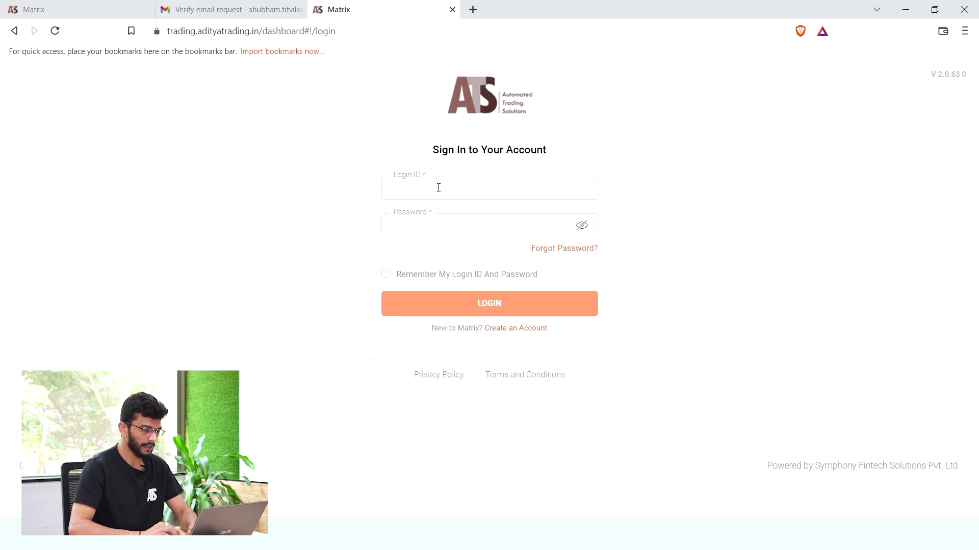
pyautogui.click(438, 188)
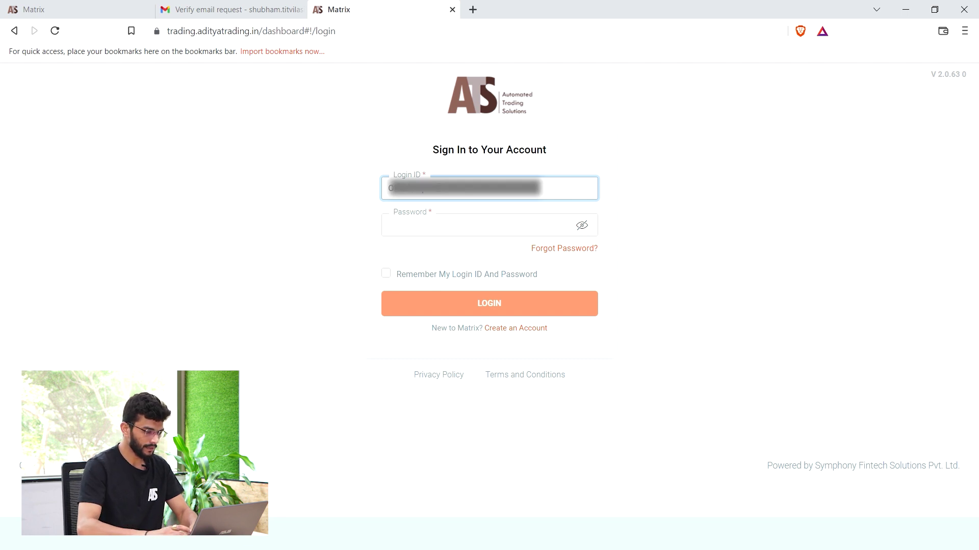
pyautogui.press('Tab')
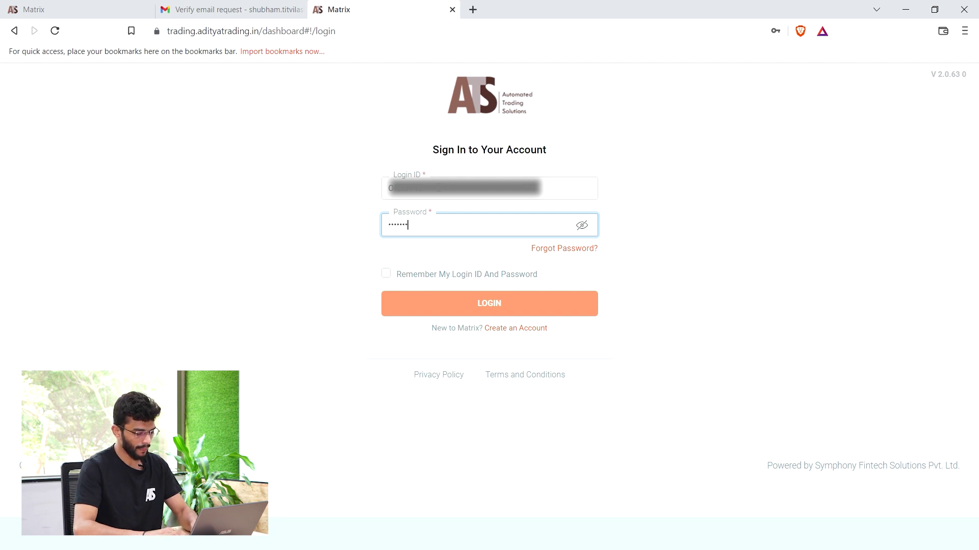
pyautogui.write('*')
pyautogui.press('Return')
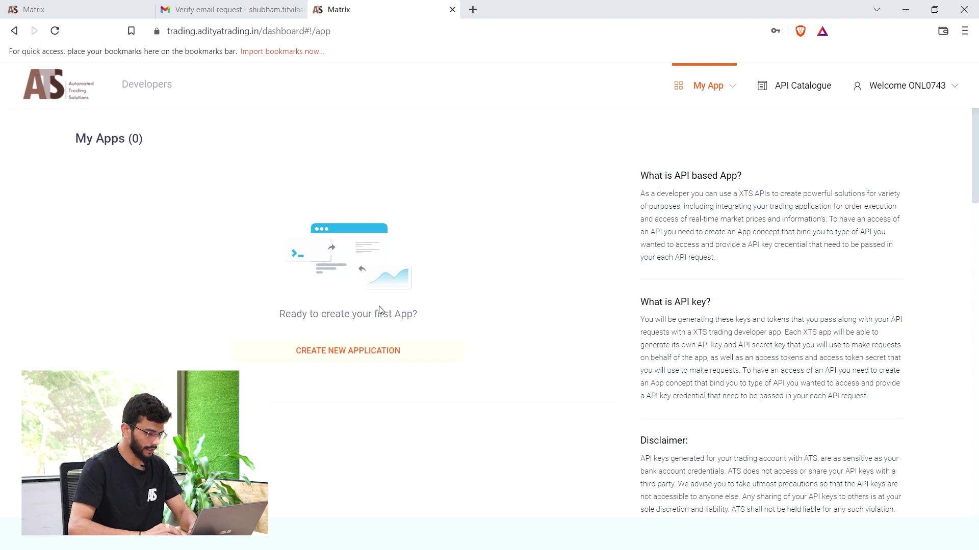
# Validate the trading client ID and password from the new-application prompt
pyautogui.click(348, 351)
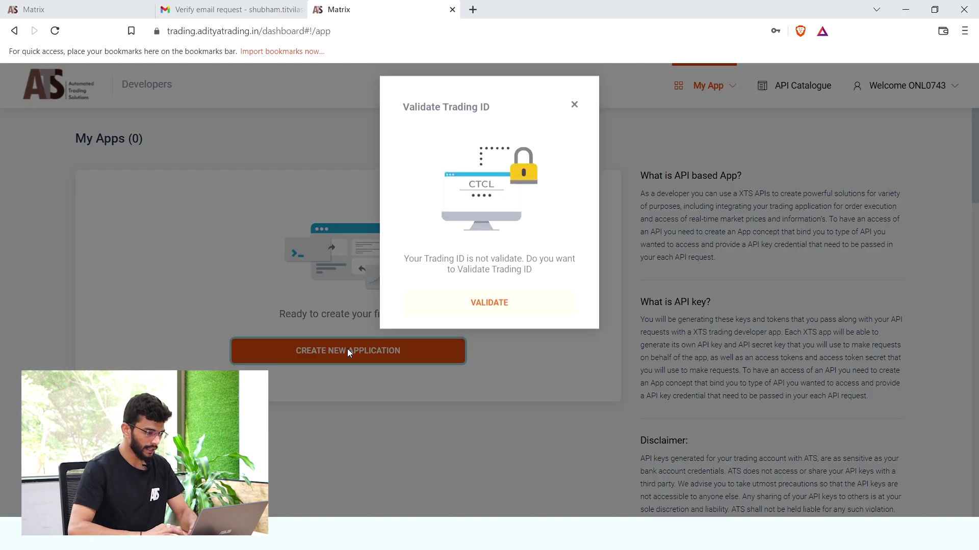
pyautogui.click(508, 308)
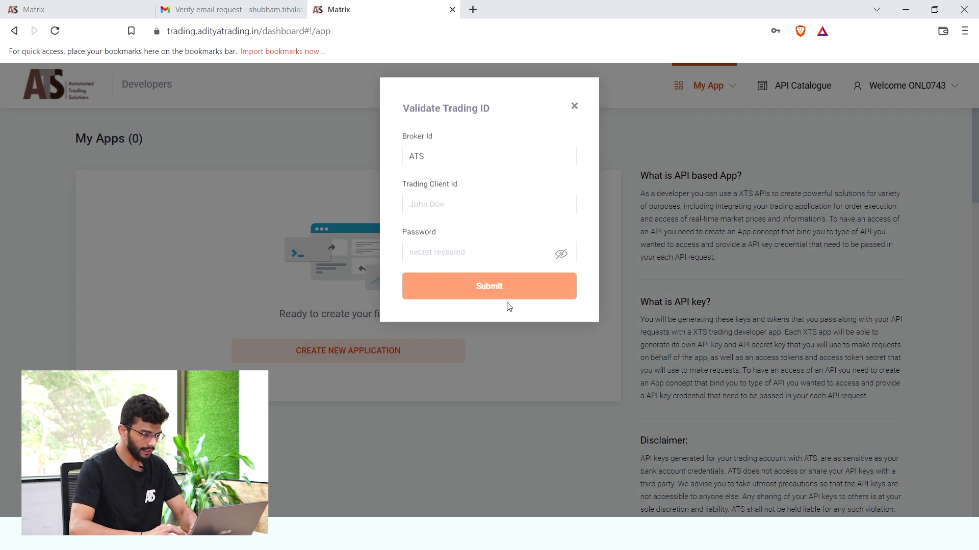
pyautogui.click(471, 208)
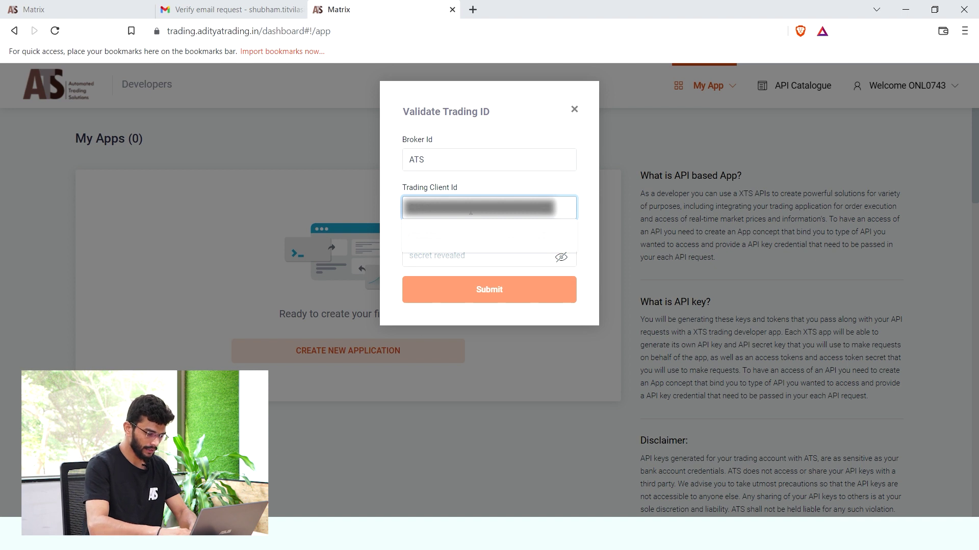
pyautogui.press('Tab')
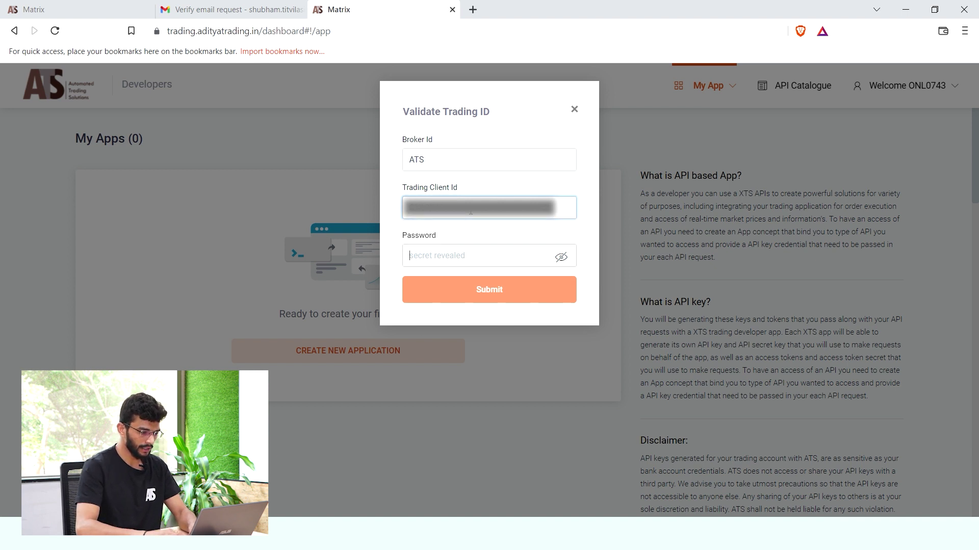
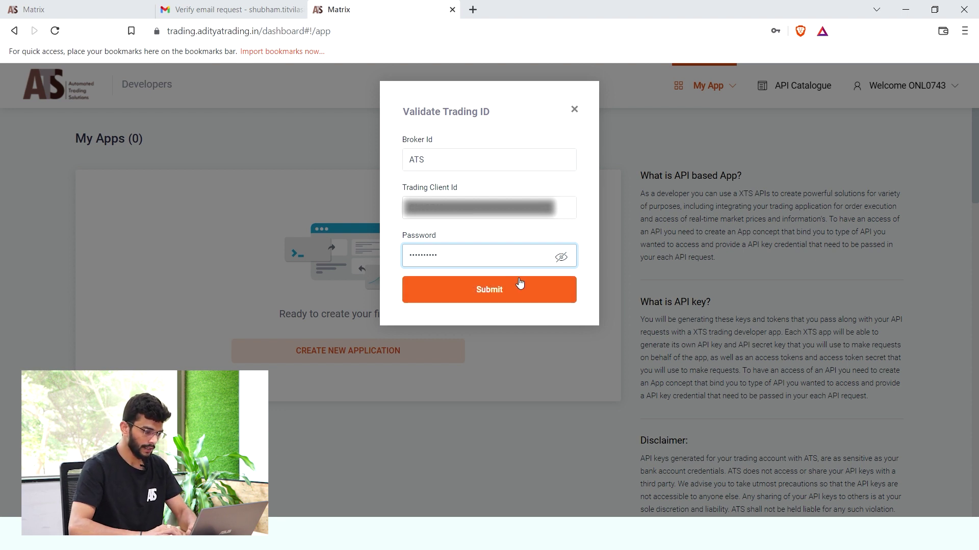
pyautogui.click(518, 297)
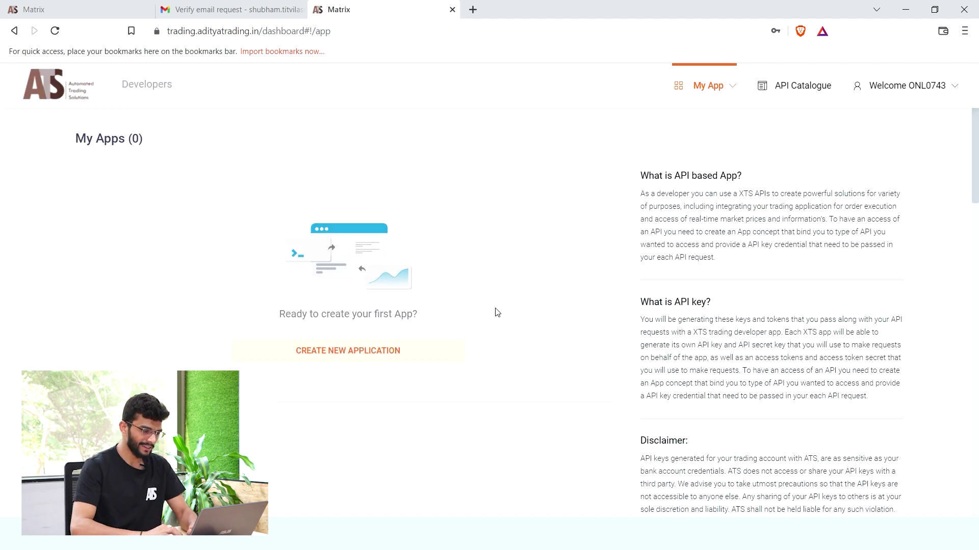
# Create the Shubham API app with a description, subscribed to Interactive Order API
pyautogui.click(395, 357)
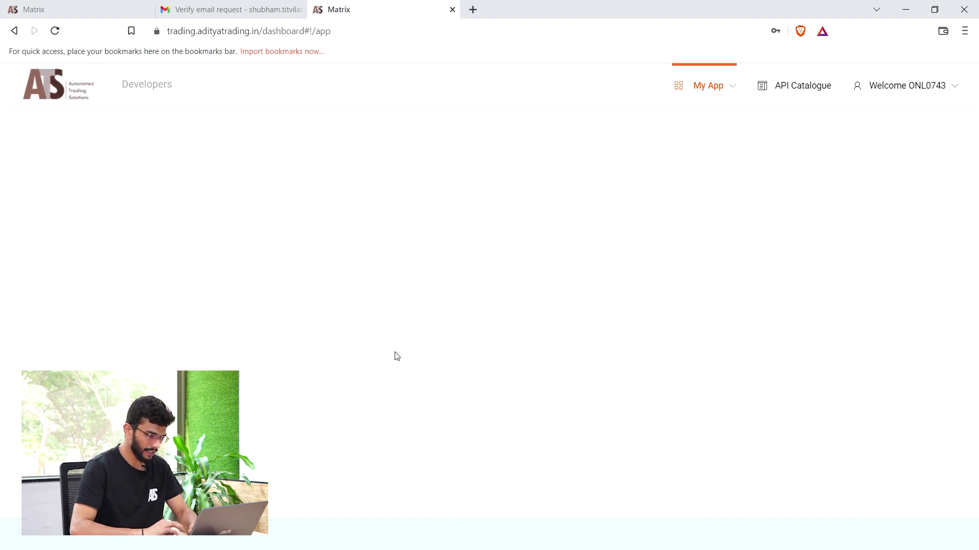
pyautogui.click(273, 256)
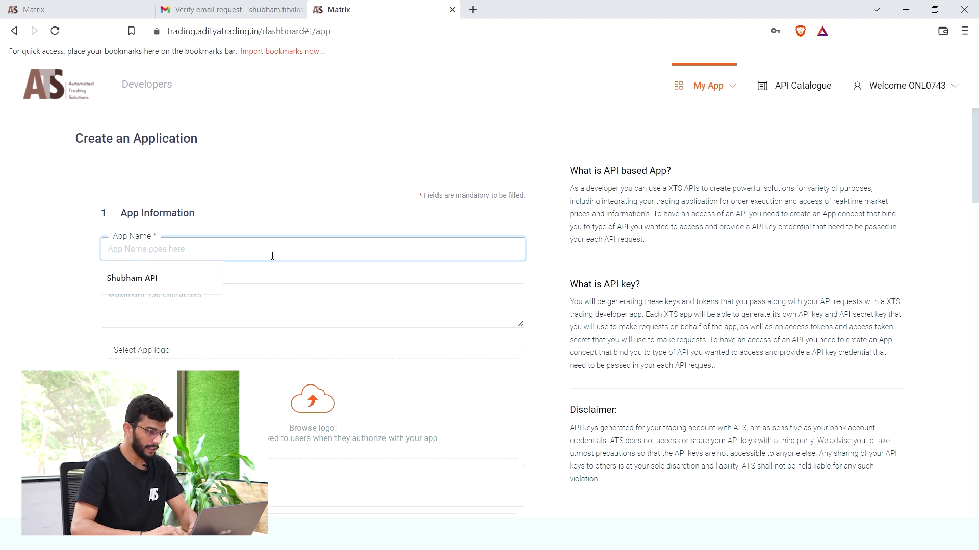
pyautogui.scroll(-1, 272, 255)
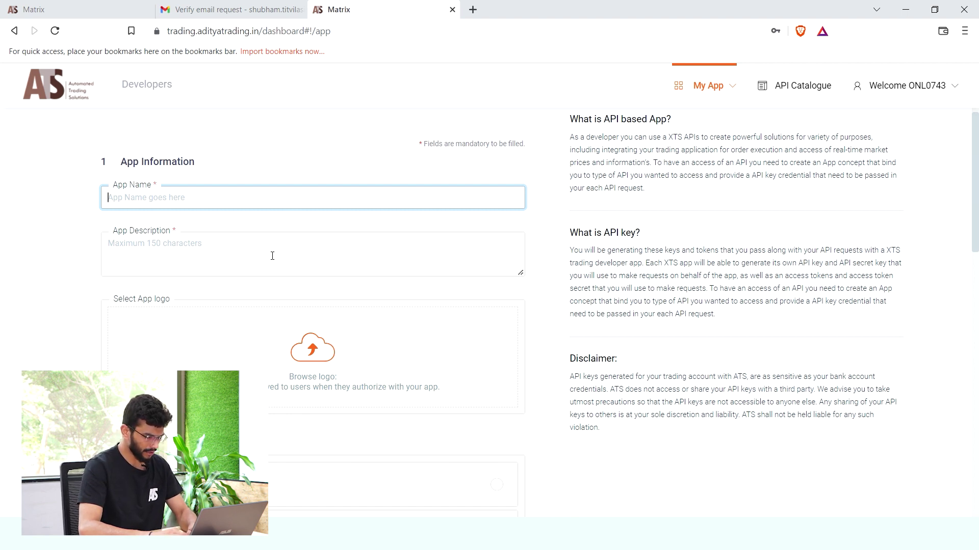
pyautogui.write('Shubham API')
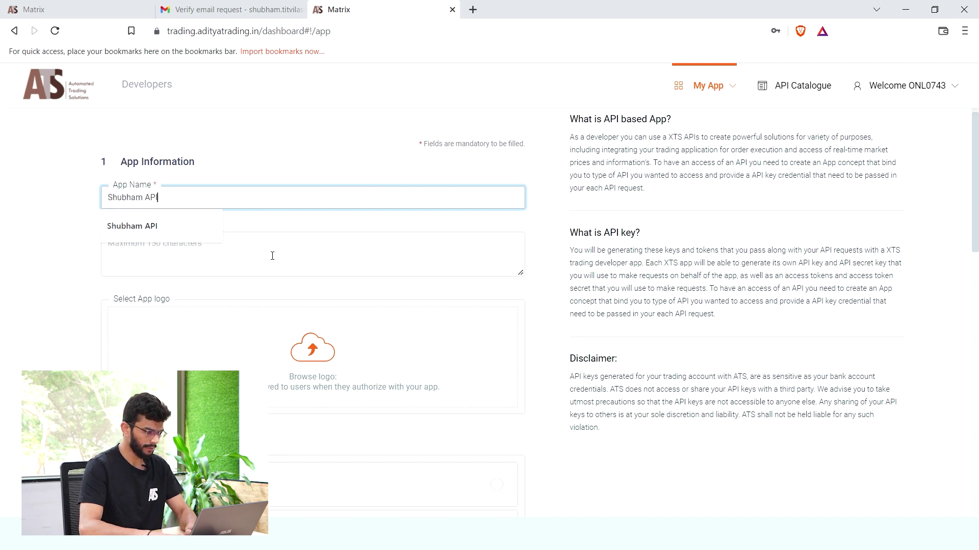
pyautogui.click(272, 256)
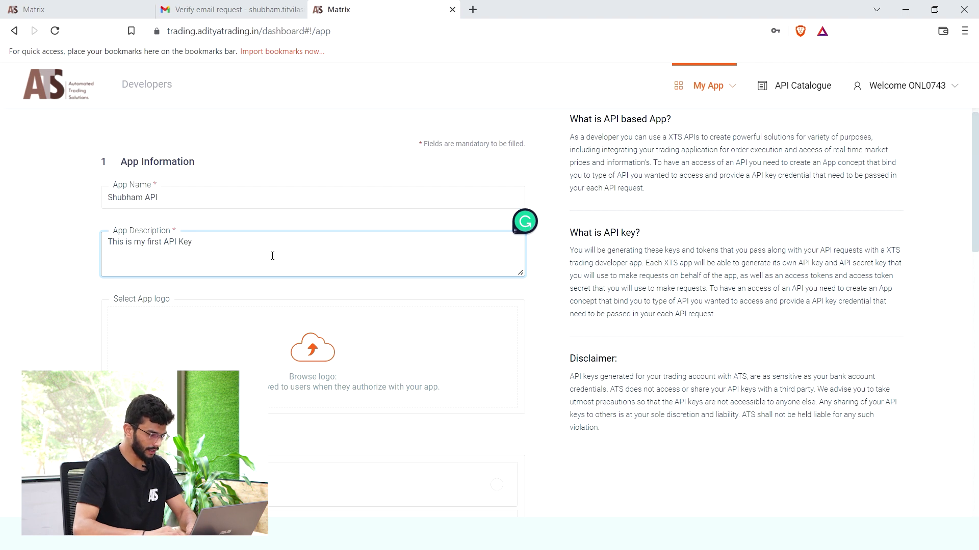
pyautogui.scroll(-1, 273, 256)
pyautogui.scroll(-2, 273, 256)
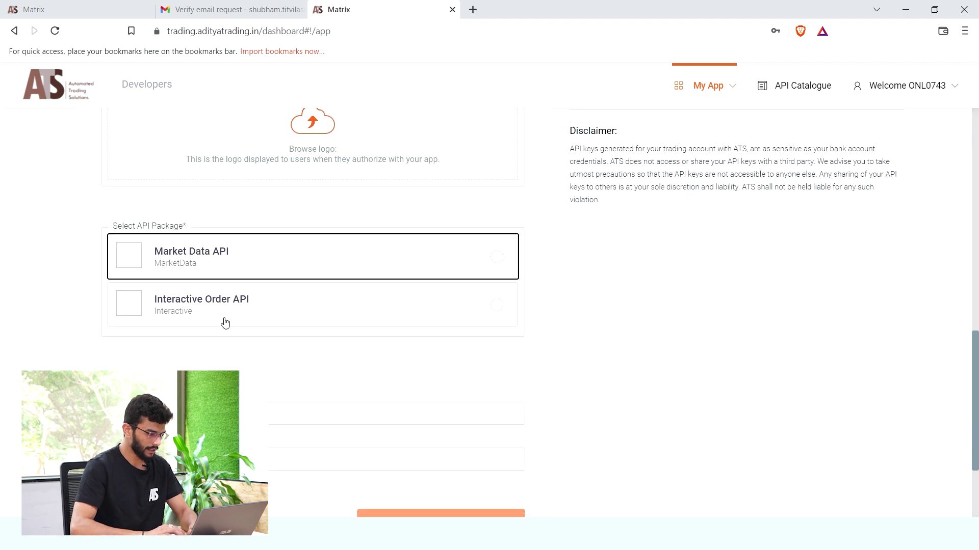
pyautogui.click(134, 311)
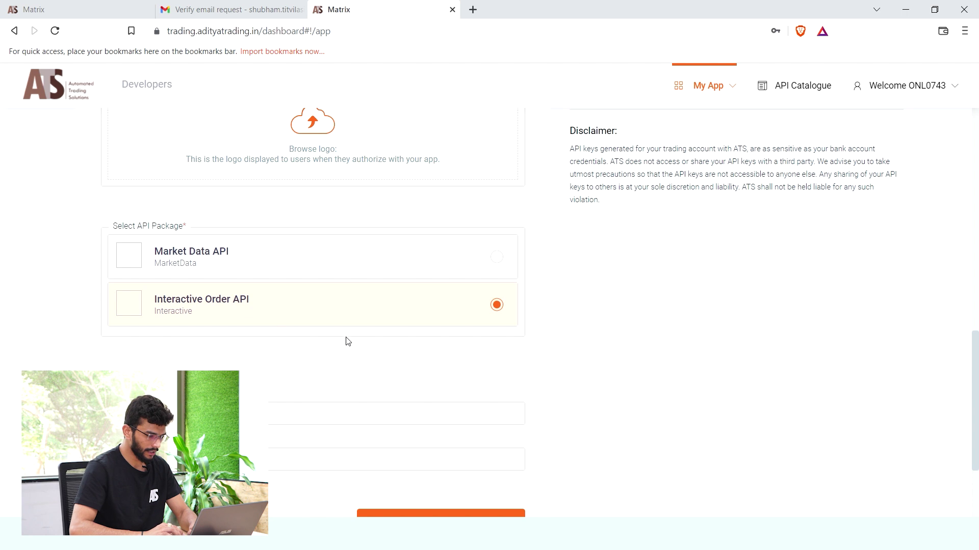
pyautogui.scroll(-1, 332, 371)
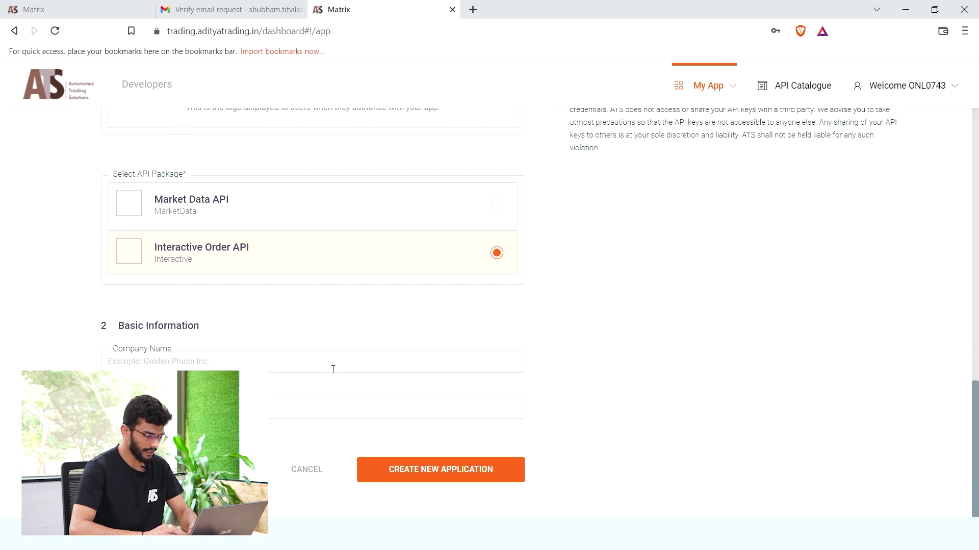
pyautogui.click(462, 470)
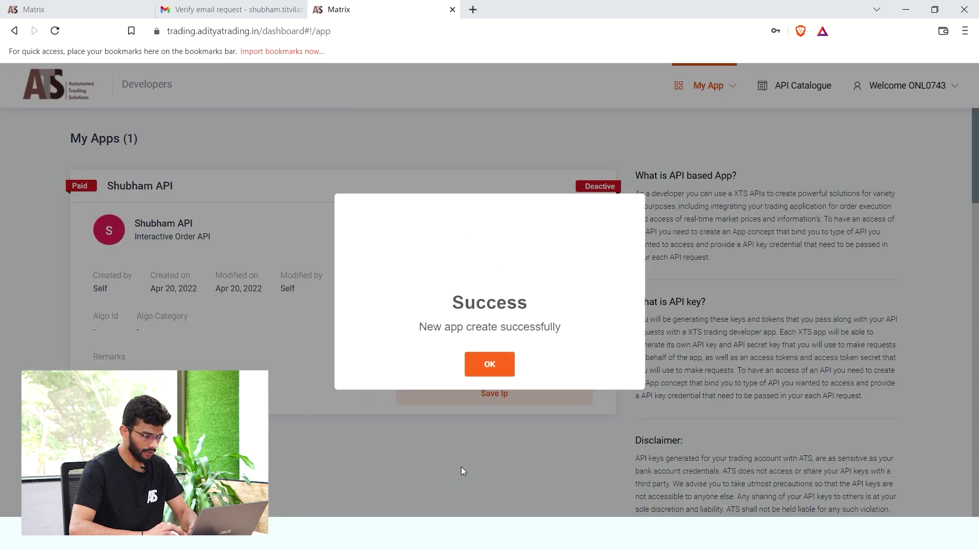
# Dismiss the success notice to reveal the app's API key and secret
pyautogui.click(499, 372)
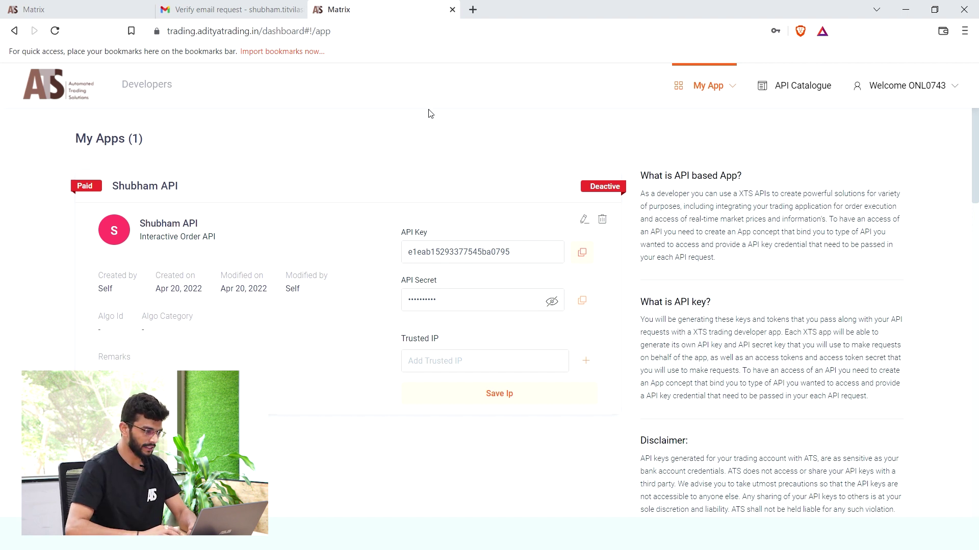
# Go to tradetron.tech in a new tab and open the sign-up form
pyautogui.click(469, 9)
pyautogui.write('trad')
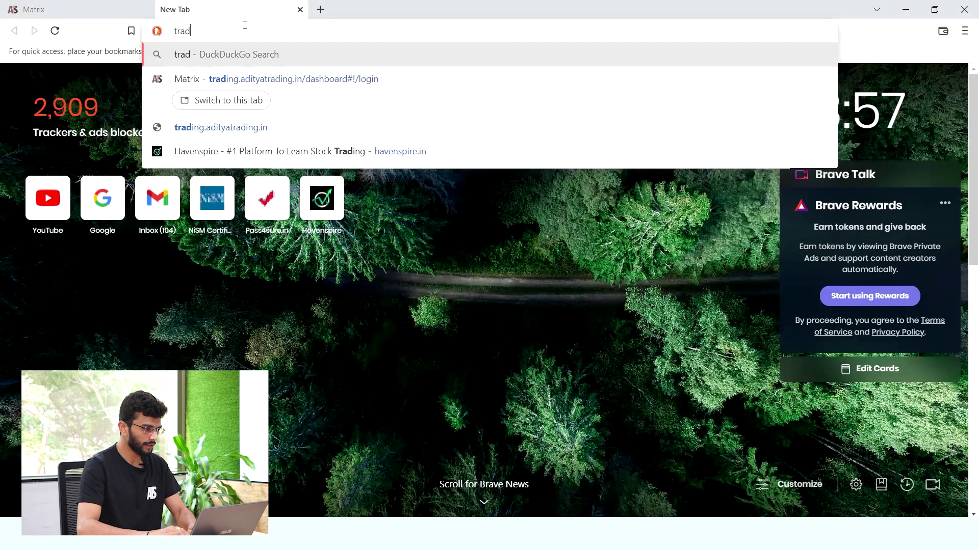
pyautogui.write('etron')
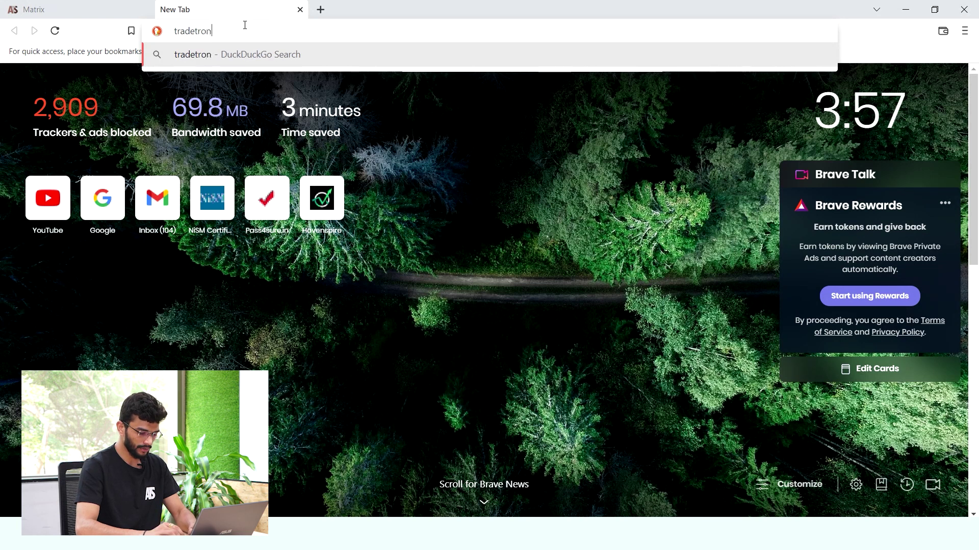
pyautogui.write('.tech')
pyautogui.press('Return')
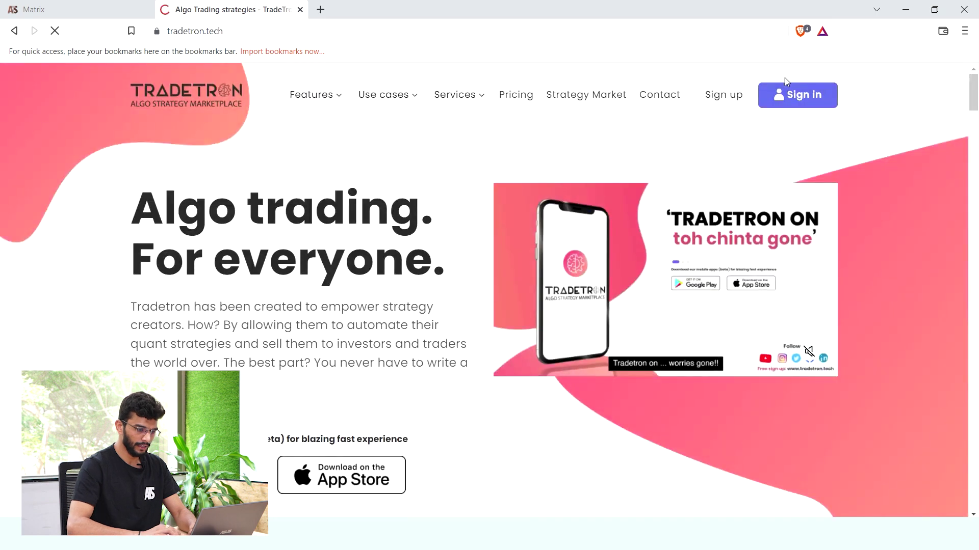
pyautogui.click(724, 97)
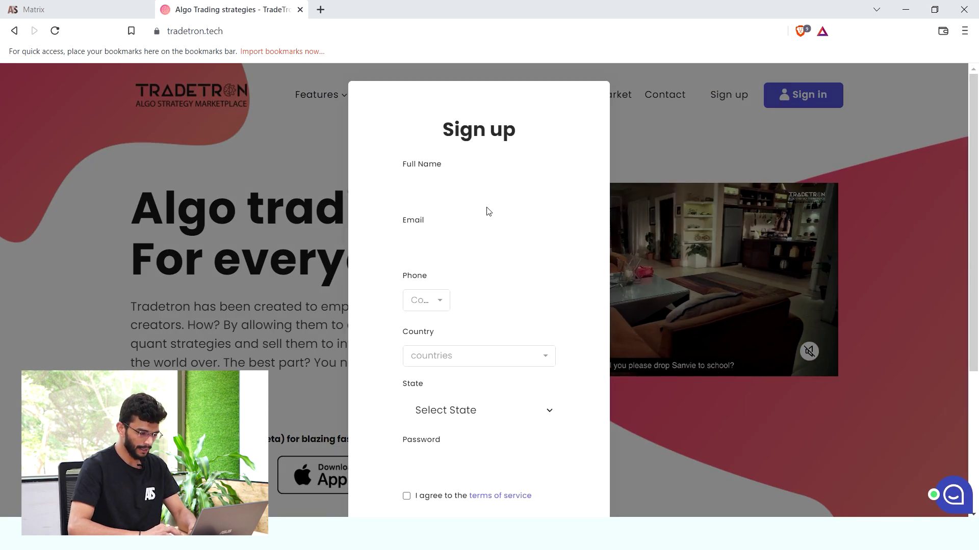
pyautogui.scroll(-1, 502, 231)
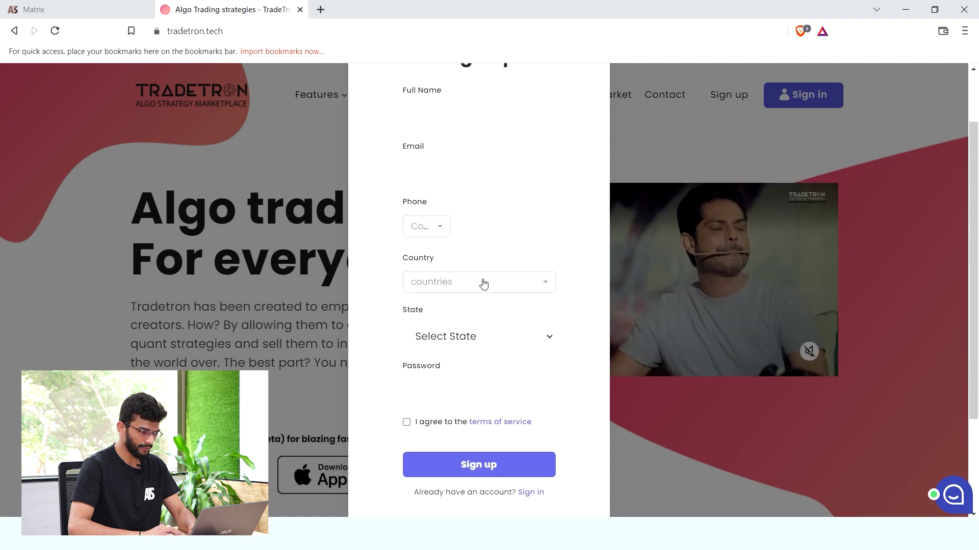
pyautogui.scroll(-1, 501, 416)
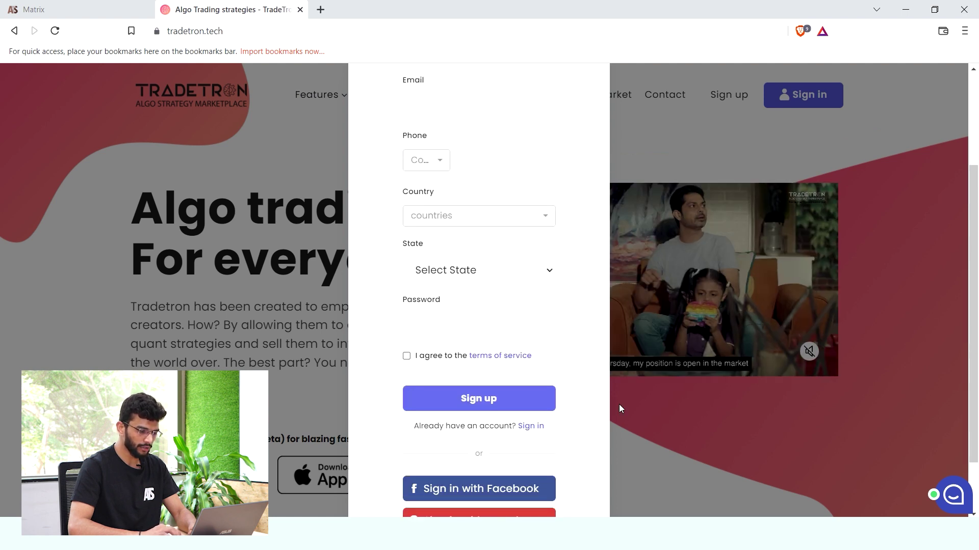
# Close sign-up and sign in to Tradetron with Google instead
pyautogui.click(739, 426)
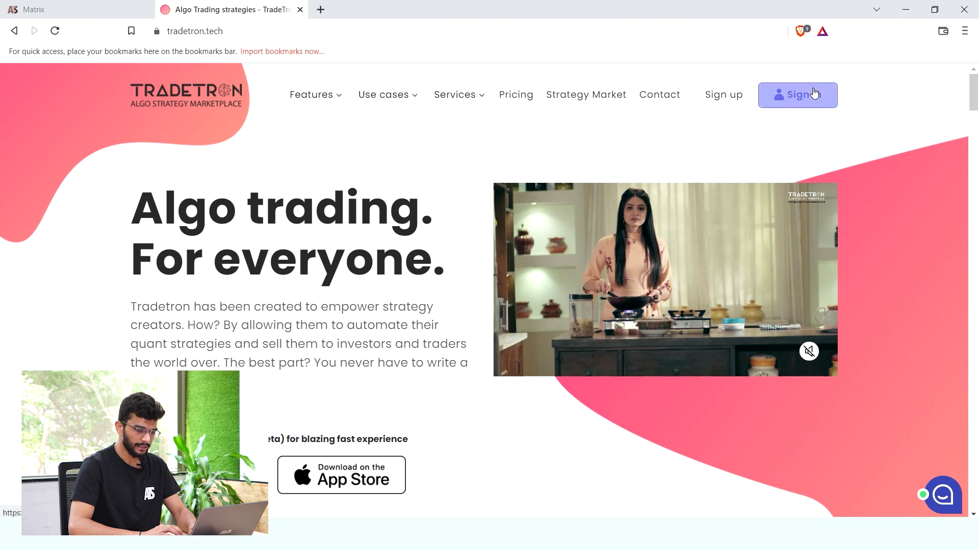
pyautogui.click(803, 95)
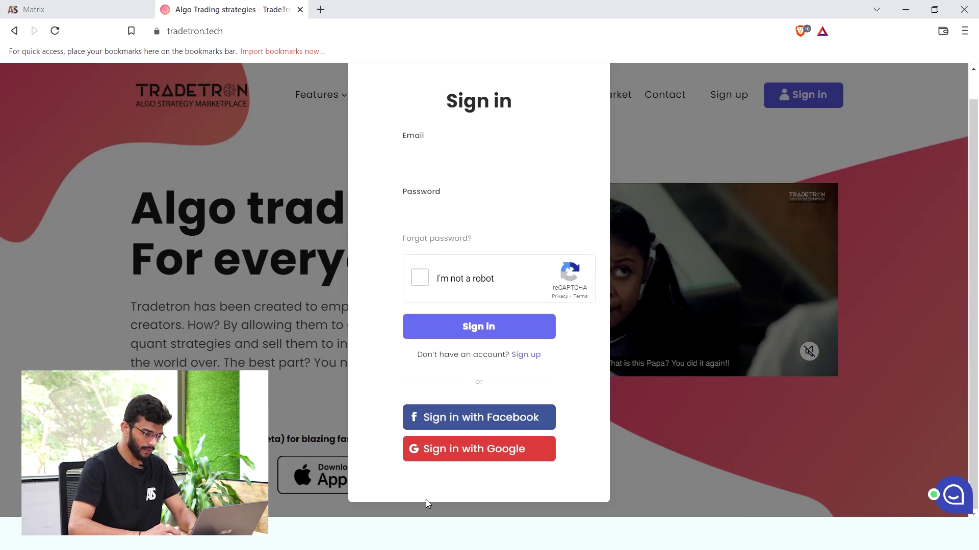
pyautogui.click(497, 457)
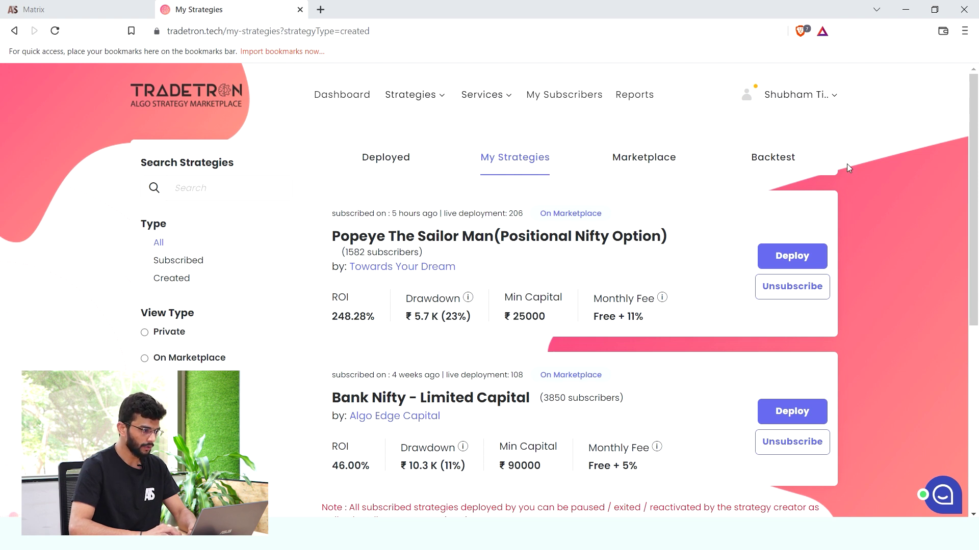
# From the account menu, open Brokers & Exchanges and start adding a broker
pyautogui.click(834, 98)
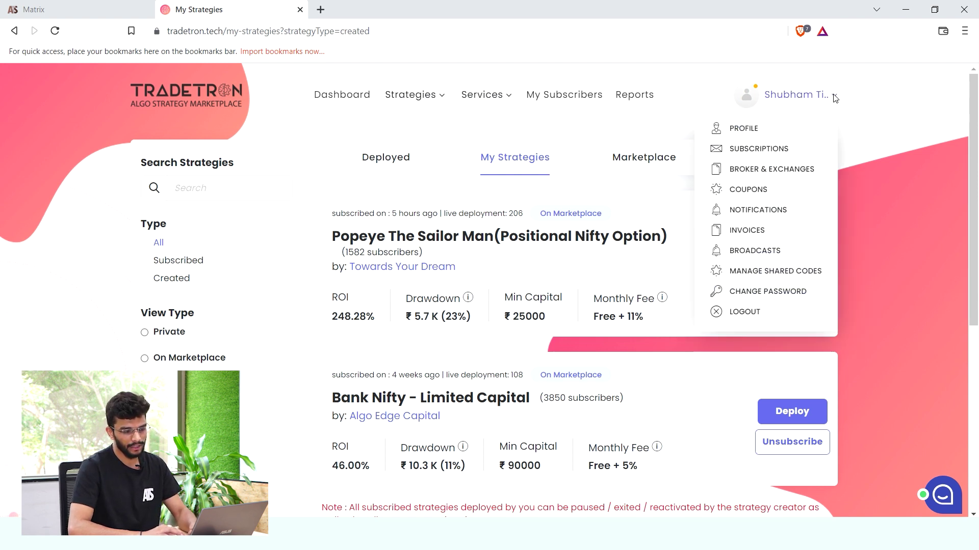
pyautogui.click(757, 170)
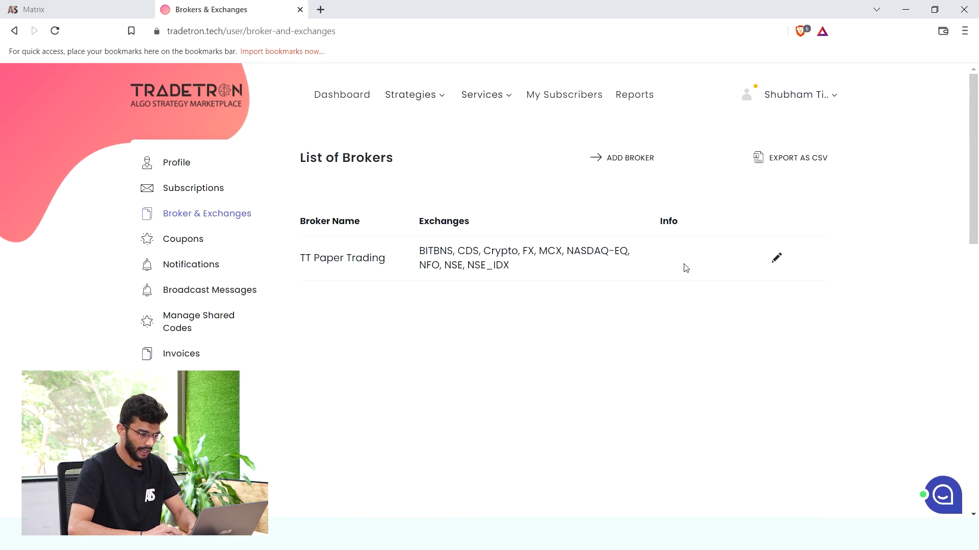
pyautogui.click(631, 161)
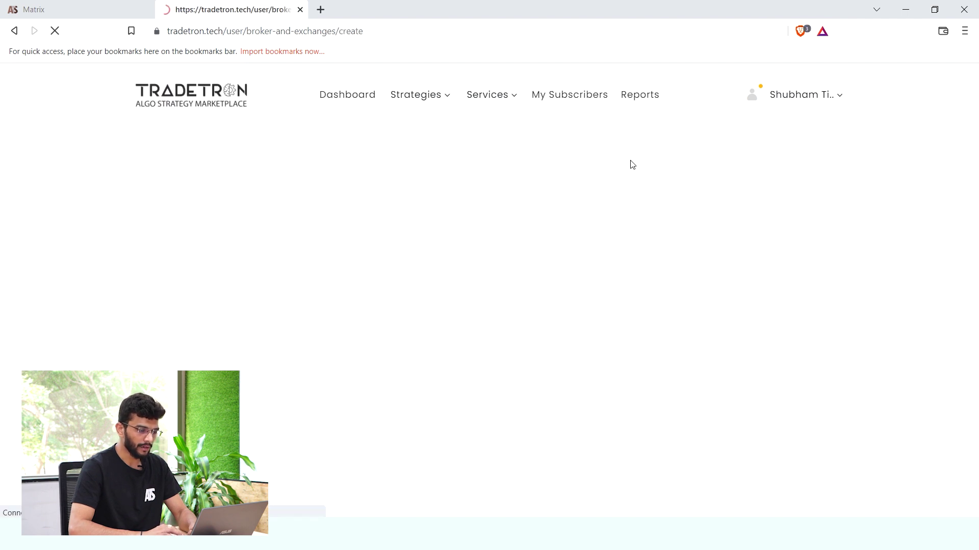
pyautogui.scroll(-3, 609, 357)
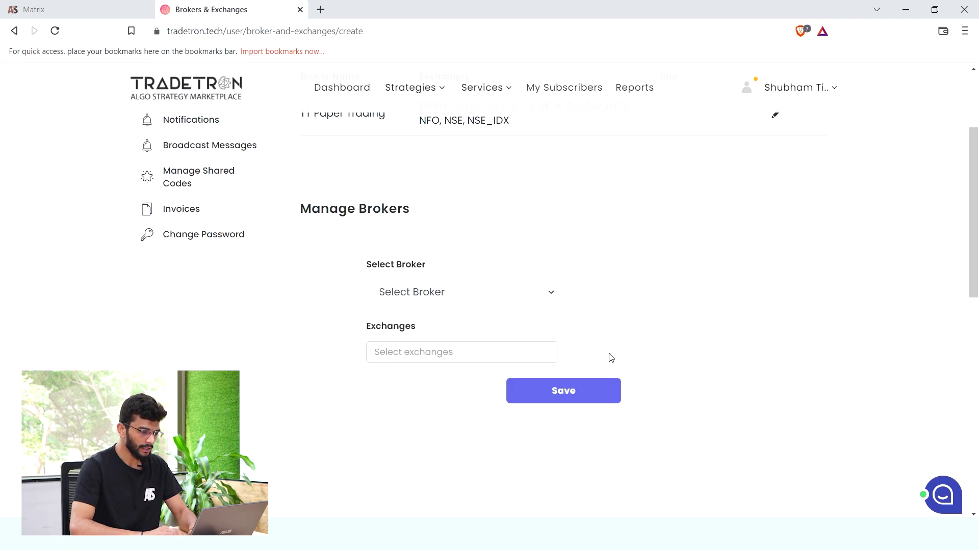
# Select Aditya Trading from the broker list, revealing its key and token fields
pyautogui.click(549, 234)
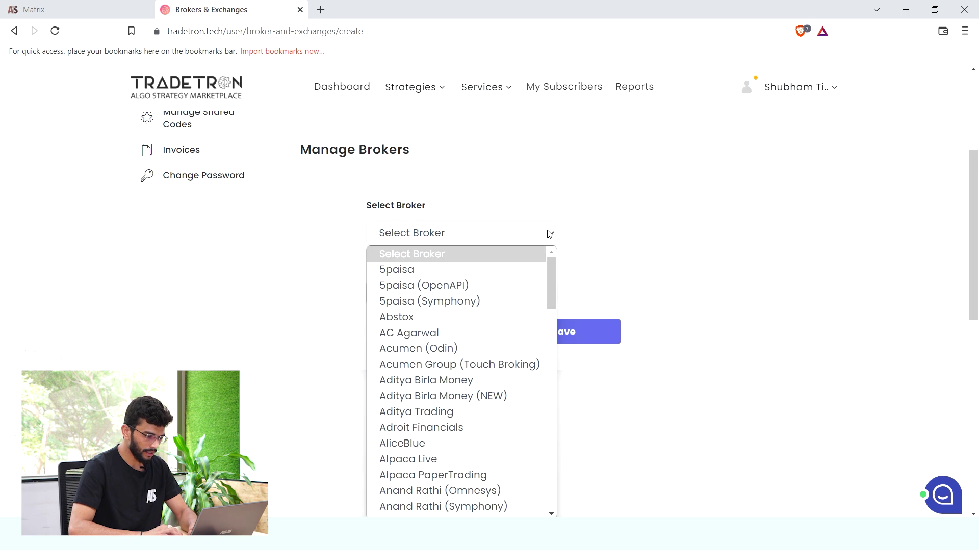
pyautogui.press('Down')
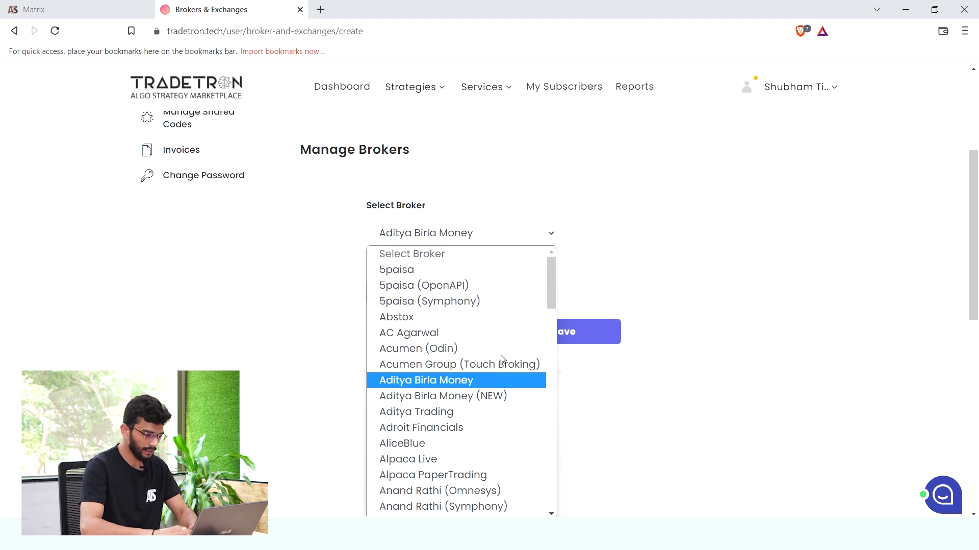
pyautogui.click(460, 413)
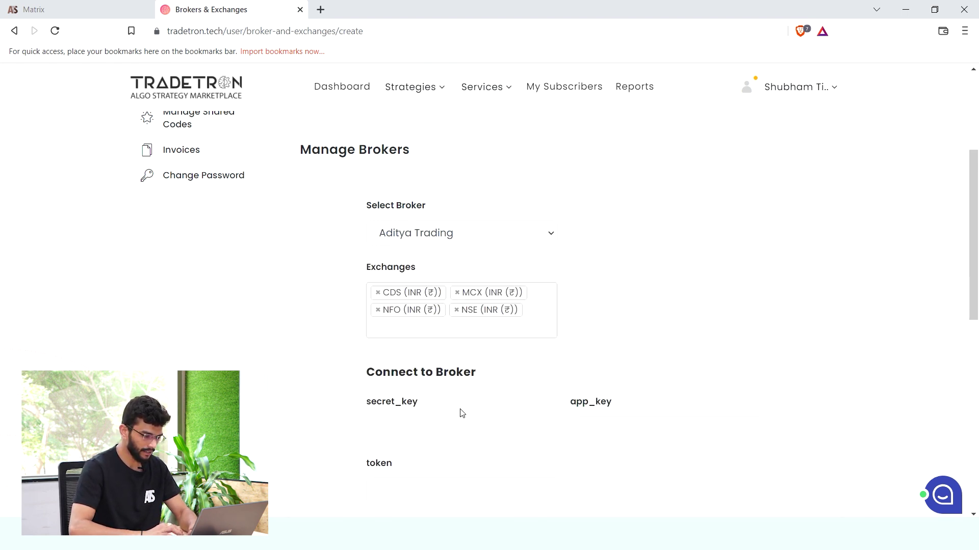
pyautogui.scroll(-2, 444, 366)
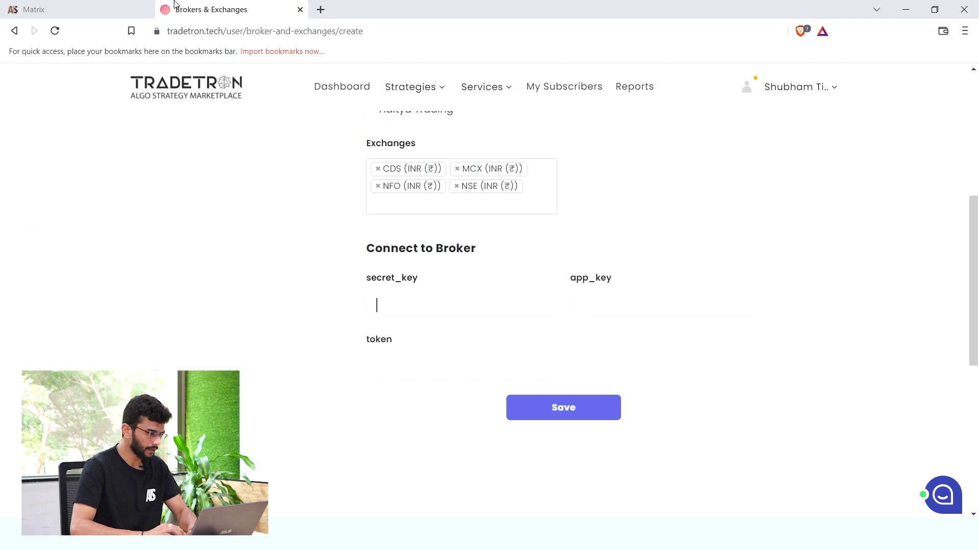
# Copy the ATS app's API Key from My Apps and paste it into app_key
pyautogui.click(97, 5)
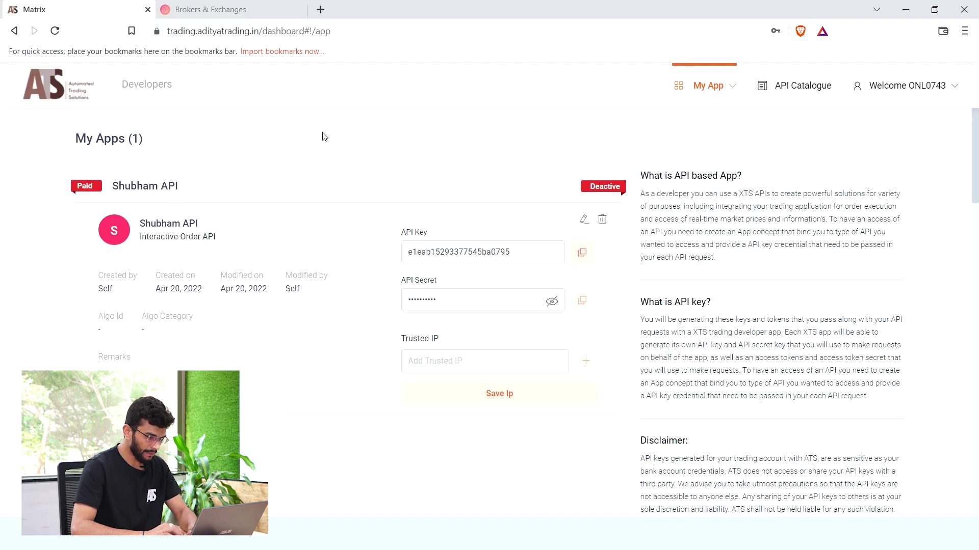
pyautogui.click(582, 252)
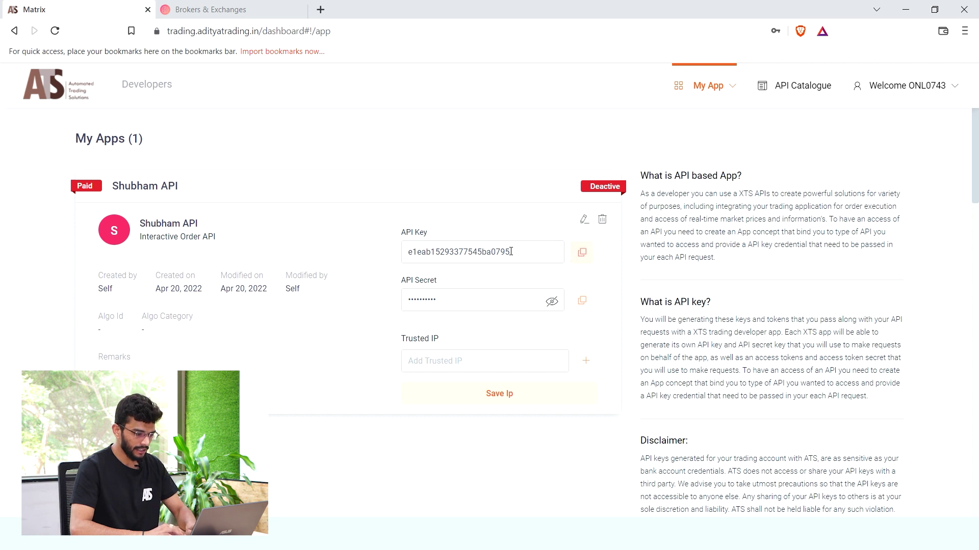
pyautogui.moveTo(534, 249); pyautogui.dragTo(394, 257)
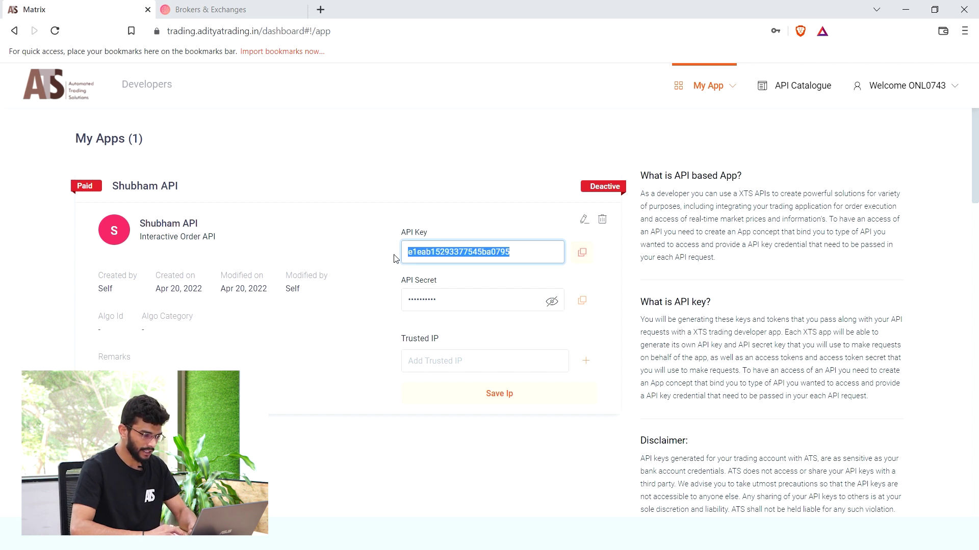
pyautogui.moveTo(499, 305); pyautogui.dragTo(421, 308)
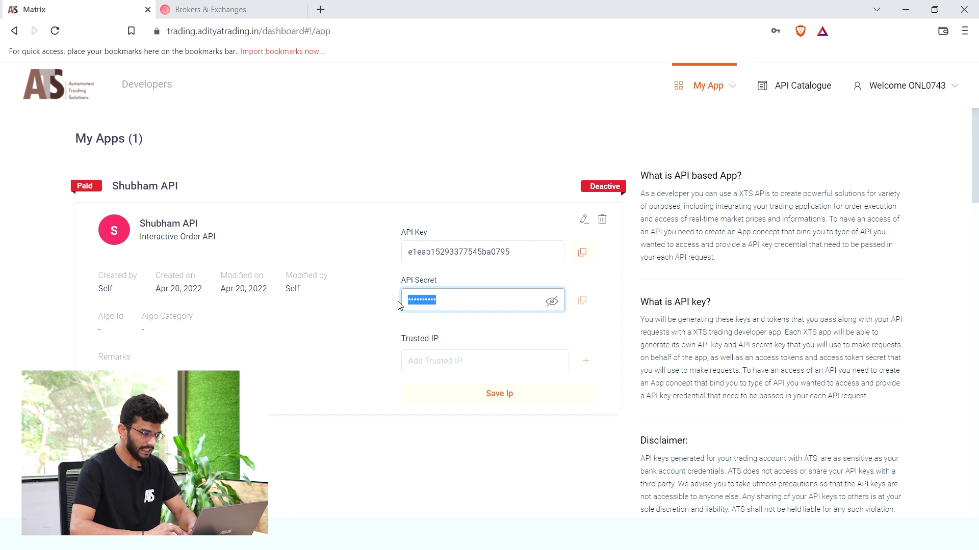
pyautogui.click(581, 252)
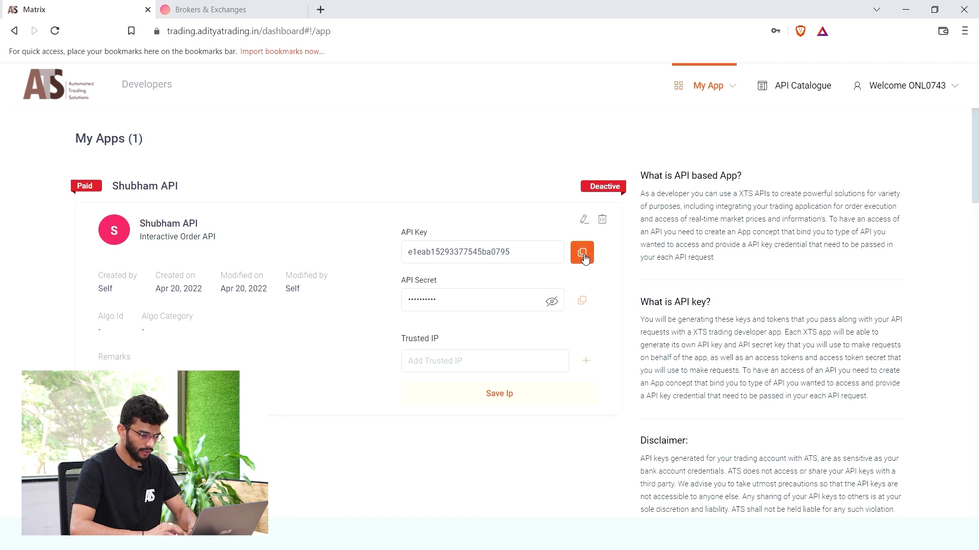
pyautogui.click(208, 6)
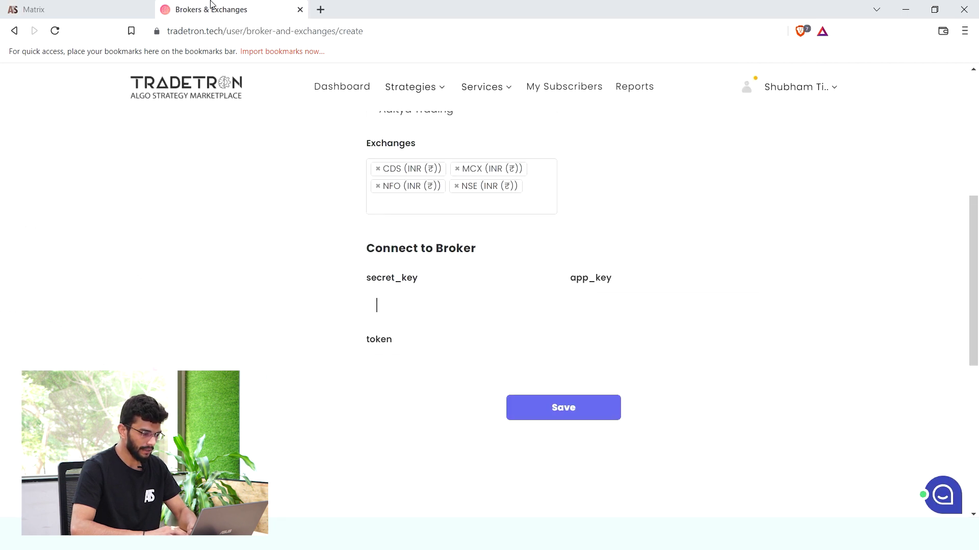
pyautogui.hotkey('ctrl', 'v')
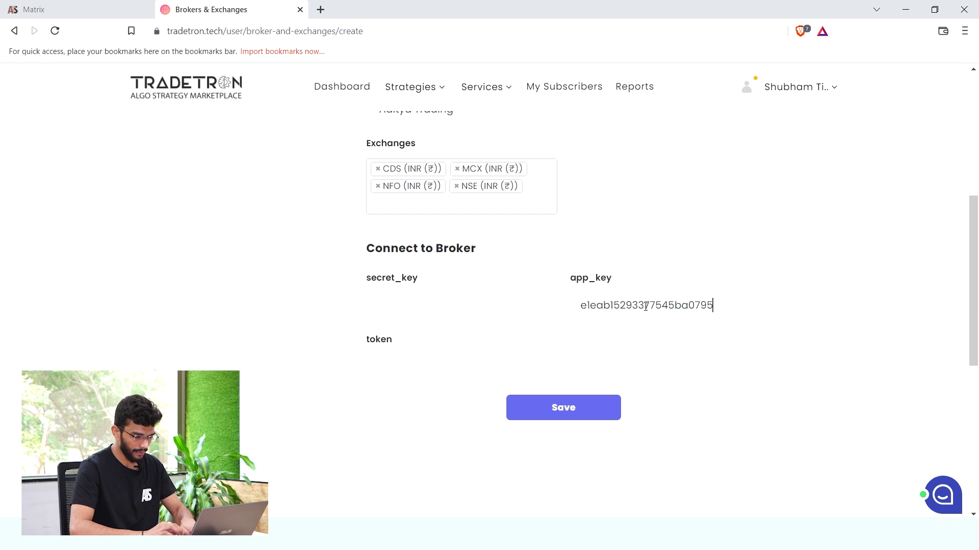
# Copy the revealed API Secret into secret_key and save the Aditya Trading connection
pyautogui.click(120, 7)
pyautogui.click(552, 301)
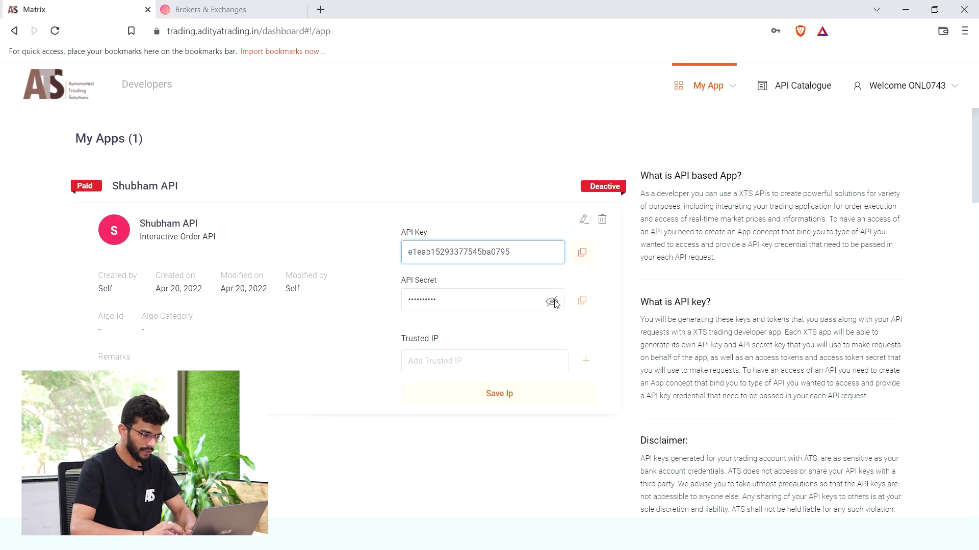
pyautogui.moveTo(535, 301); pyautogui.dragTo(375, 290)
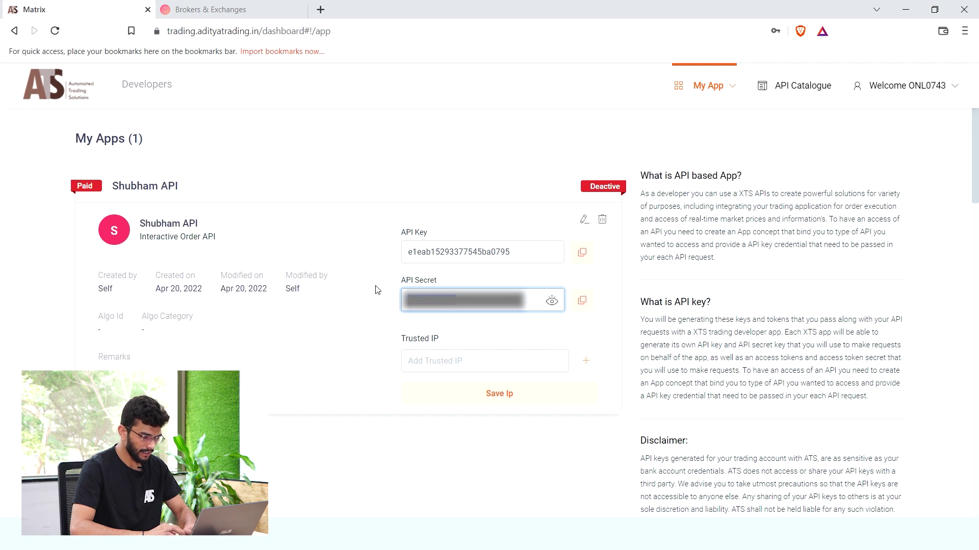
pyautogui.click(555, 300)
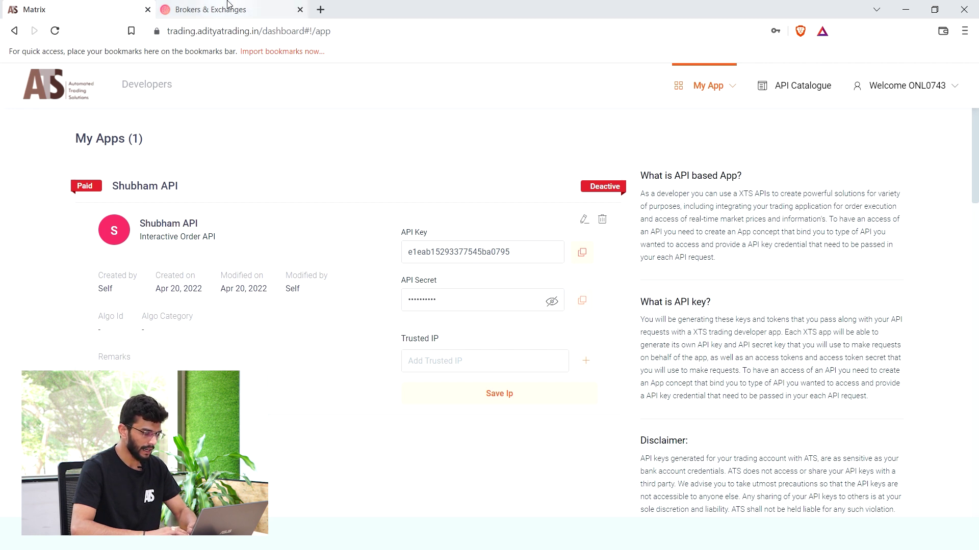
pyautogui.click(233, 17)
pyautogui.click(445, 304)
pyautogui.hotkey('ctrl', 'v')
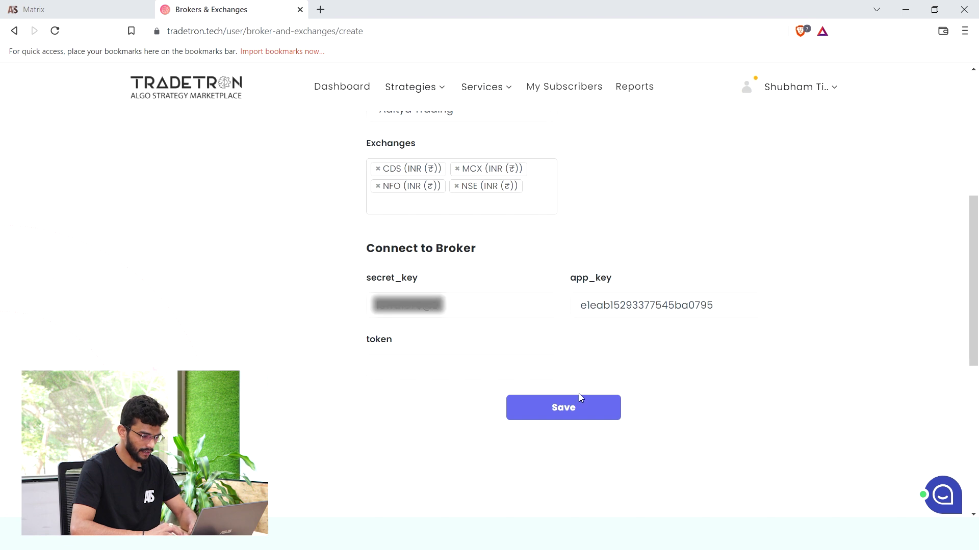
pyautogui.click(597, 415)
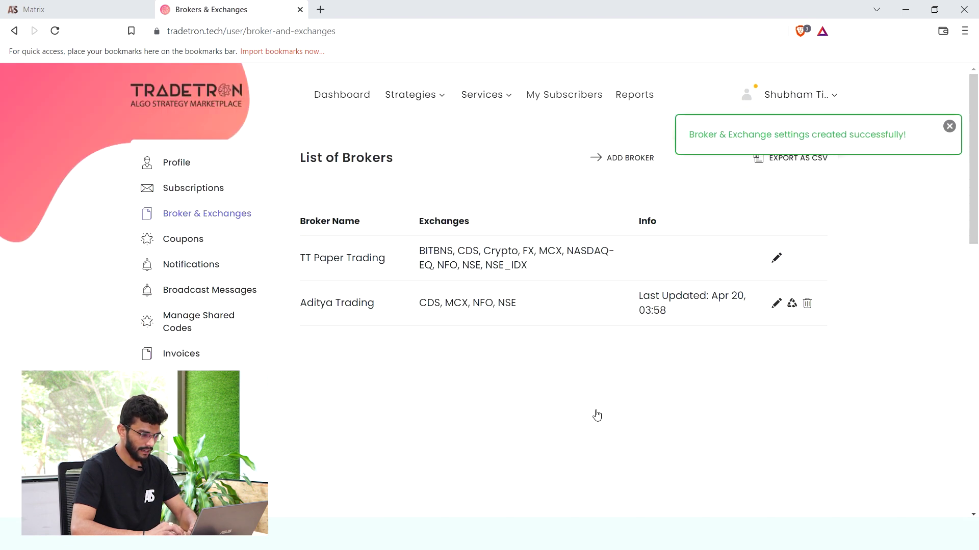